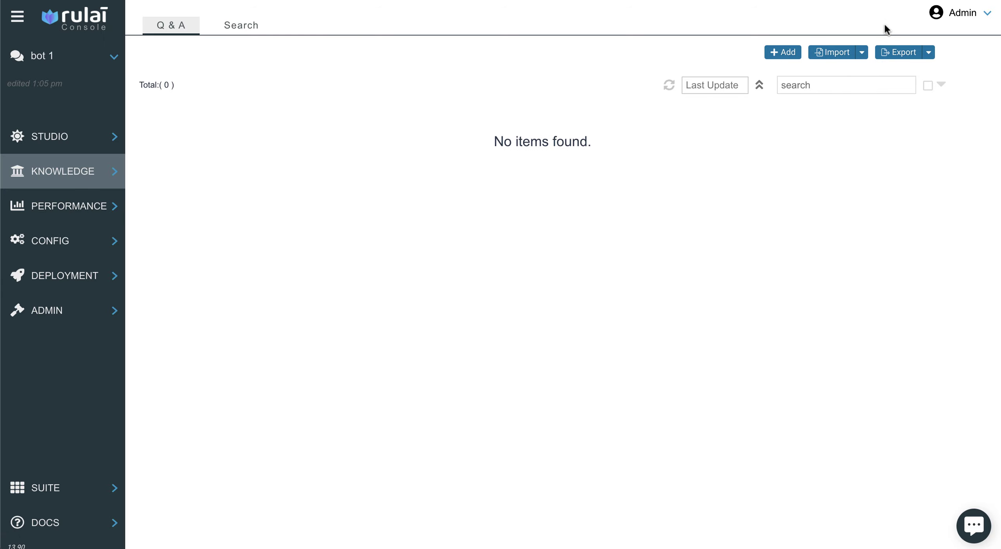
left_click(848, 52)
left_click(829, 94)
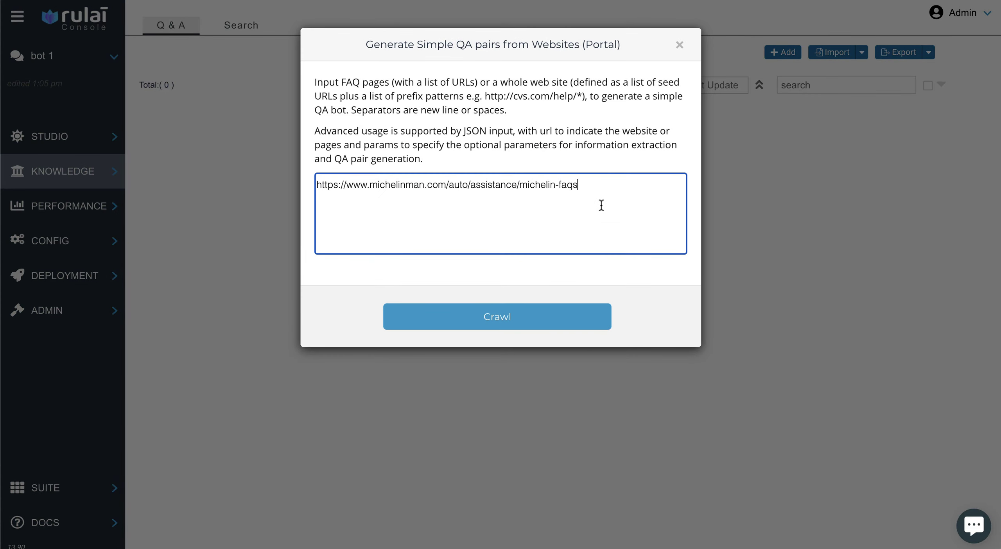
left_click(501, 320)
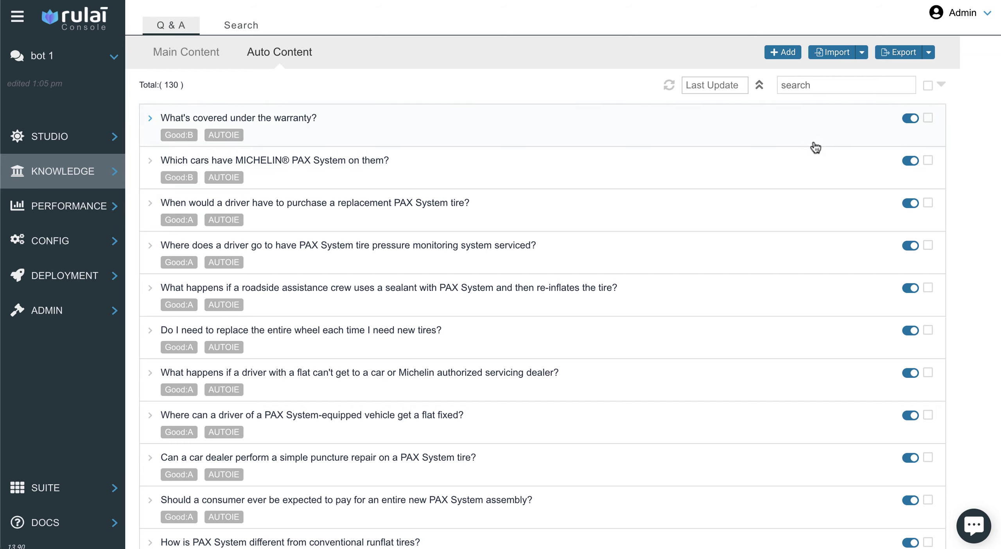
Select all auto-generated Q&A pairs and move them to the main content.
left_click(927, 85)
left_click(941, 84)
left_click(921, 245)
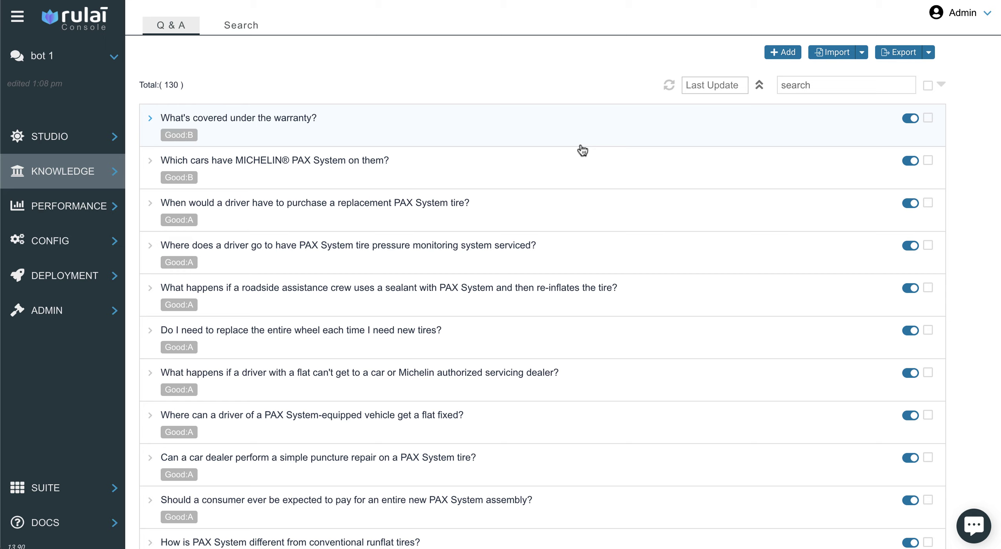
Add michelin-owners-manual_.pdf as a Knowledge Search source and start the knowledge update.
left_click(241, 25)
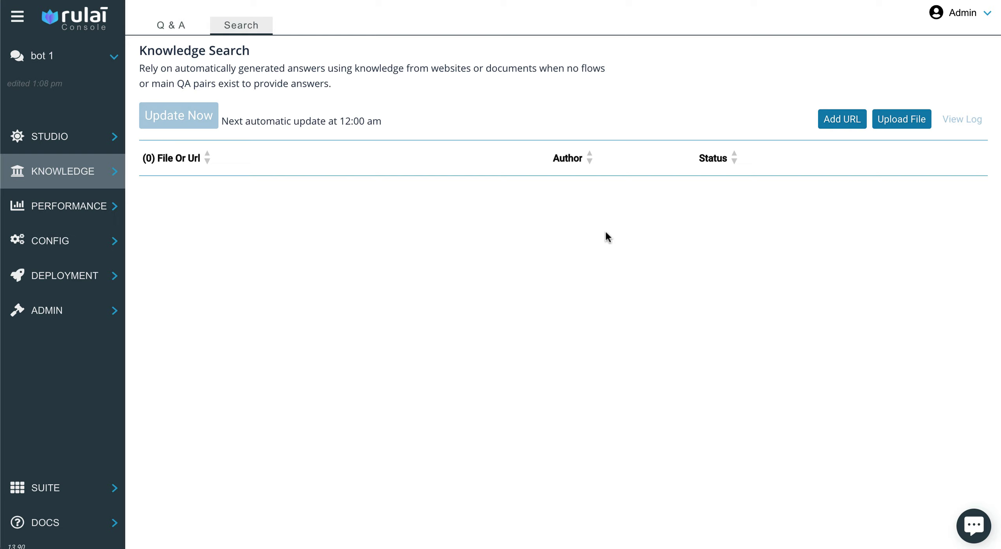
left_click(190, 118)
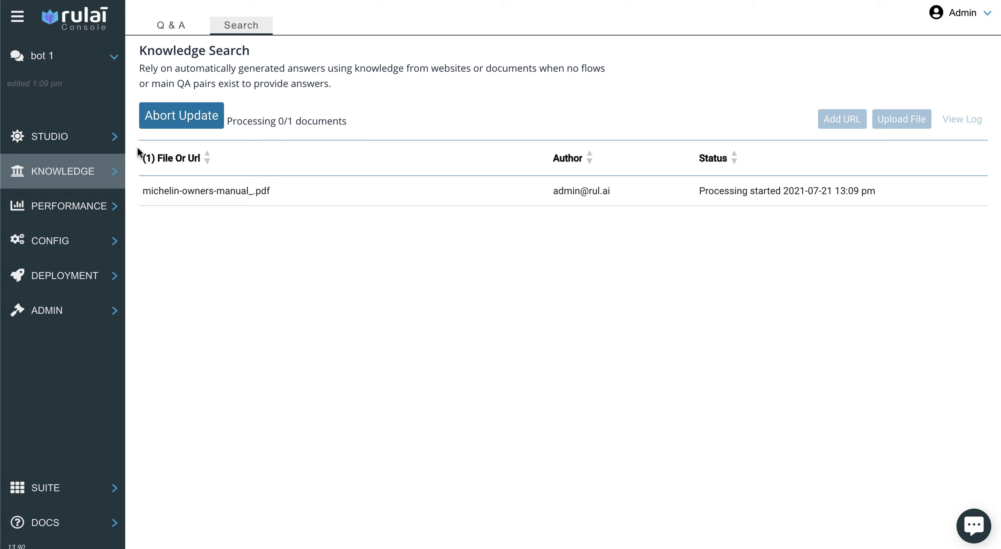
Add a new flow in the Studio editor and name it "looking for tires".
left_click(112, 145)
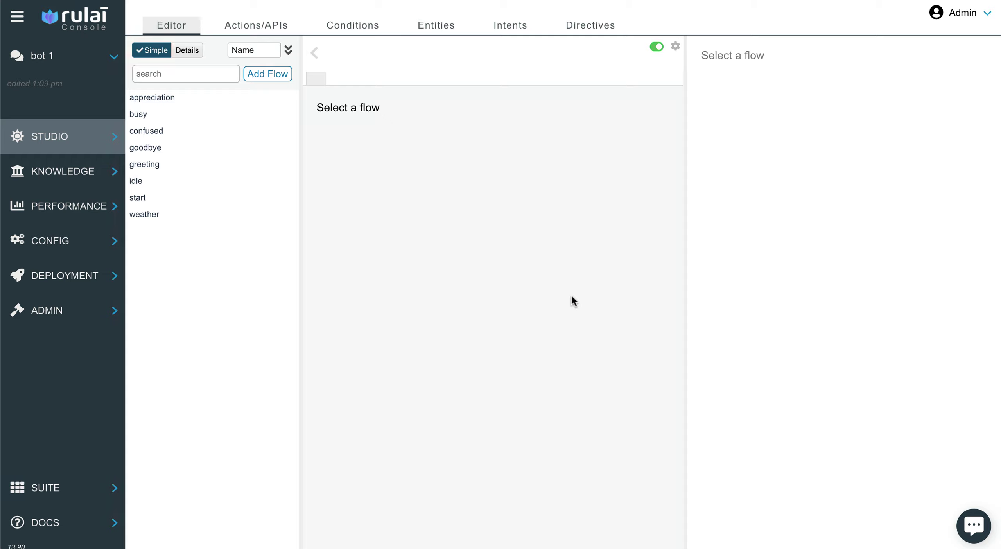
left_click(270, 76)
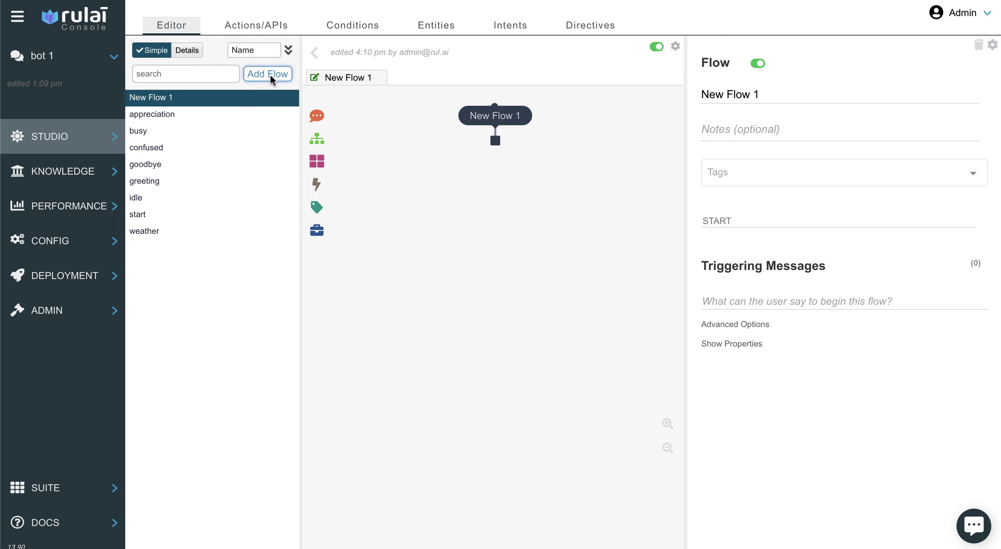
left_click(743, 102)
key("ctrl+a")
type("lookingfo")
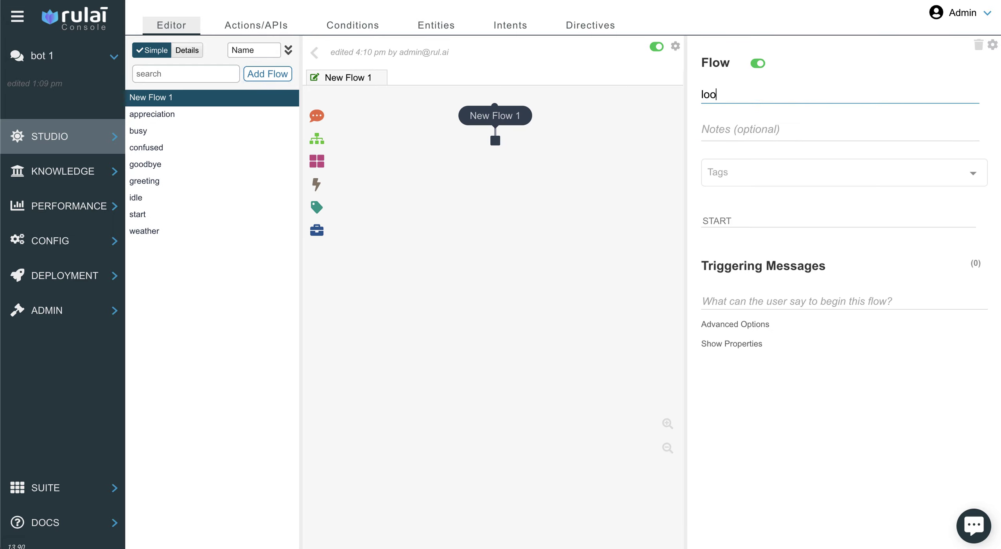
key("BackSpace")
key("BackSpace")
type("f")
key("BackSpace")
type("for tires")
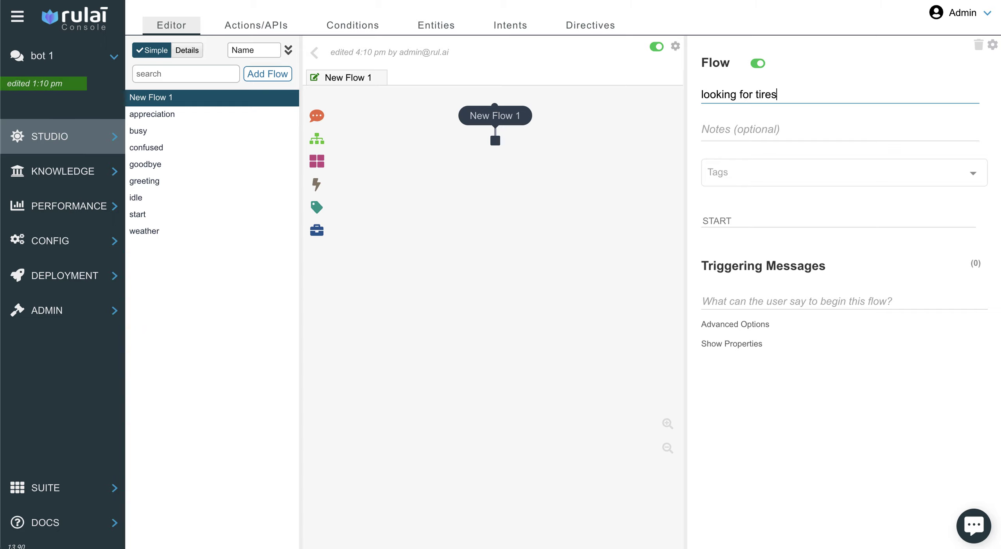
left_click(572, 235)
left_click(17, 16)
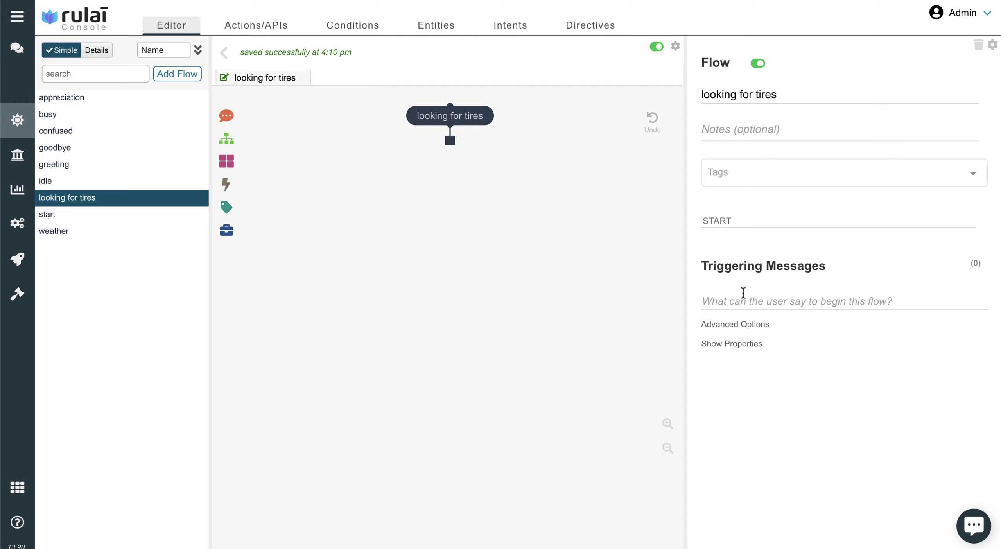
Add the triggering messages "can you help me get new tires?" and "im looking for tires" to the flow.
left_click(741, 301)
type("can yo")
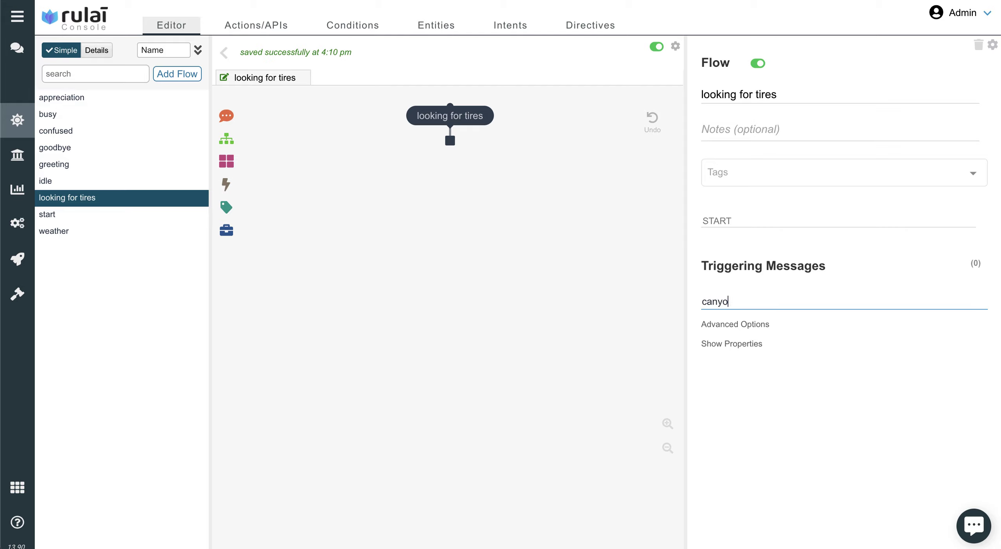
key("BackSpace")
key("BackSpace")
key("BackSpace")
type("s")
key("BackSpace")
type("you help me get new  tires?")
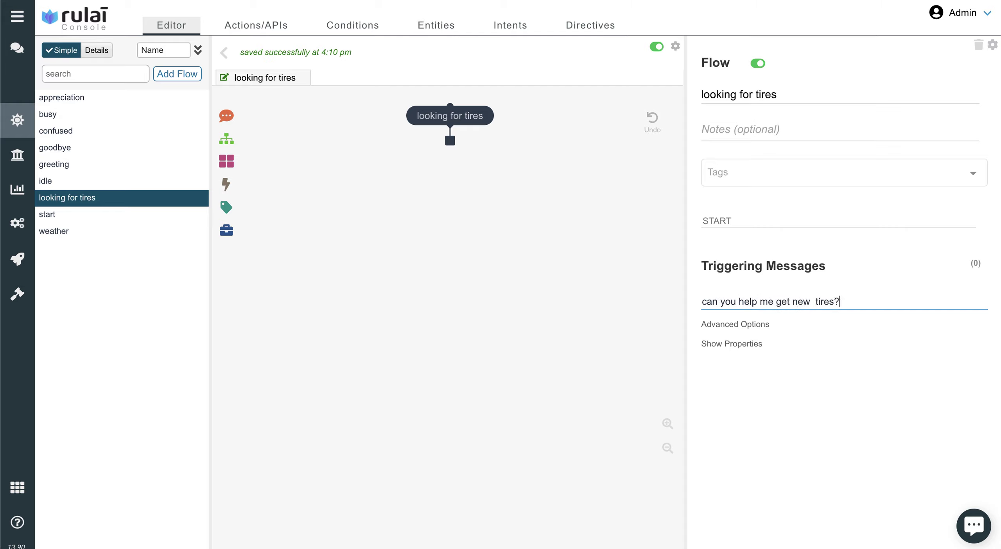
key("Return")
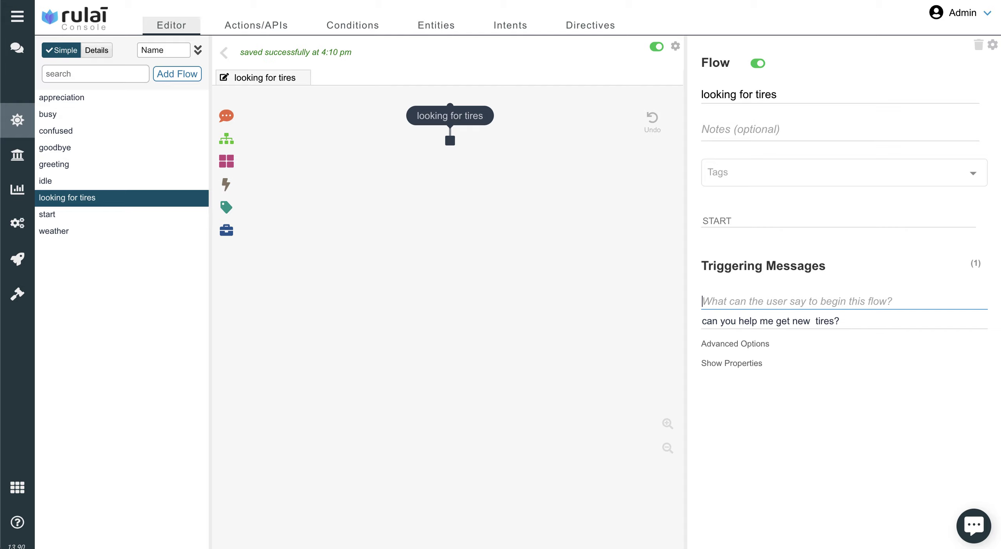
type("im looking  for  tires")
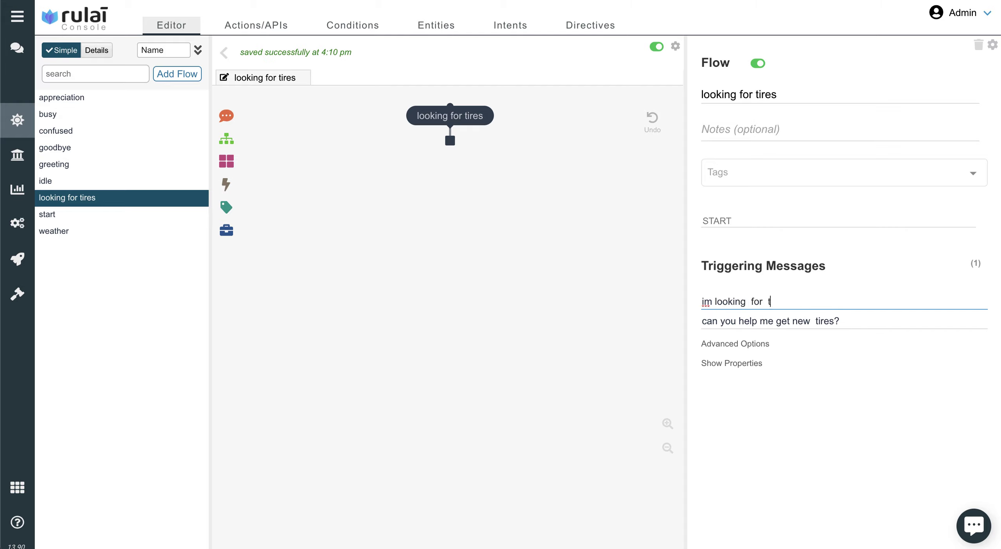
left_click(555, 380)
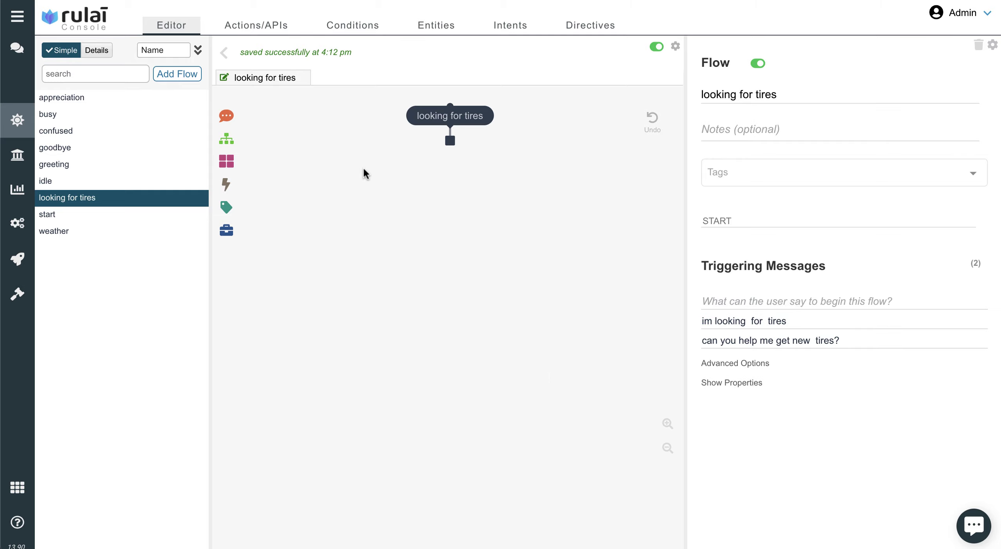
Add a bot message to the start of the flow reading "What is the year, make, and model of your vehicle?".
left_click_drag(225, 115, 441, 133)
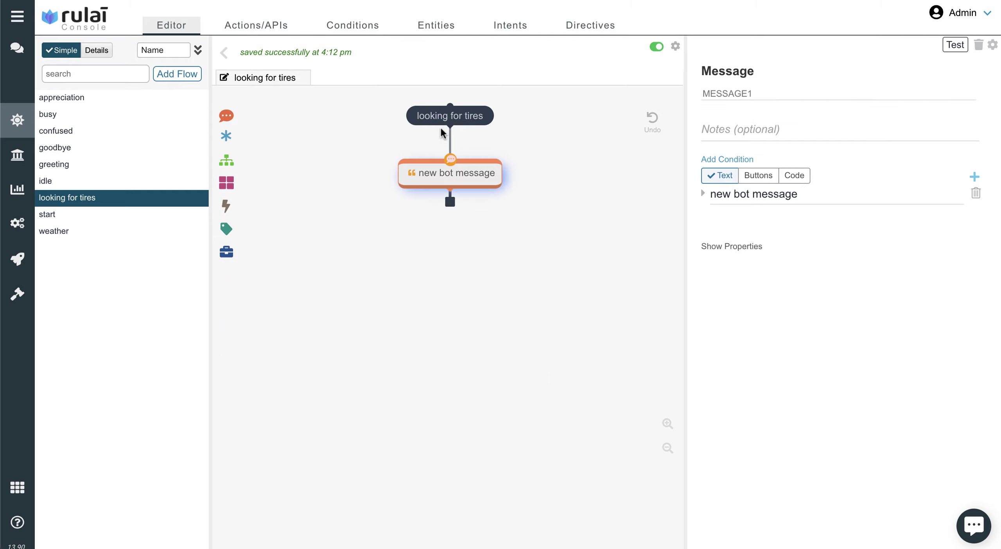
triple_click(780, 194)
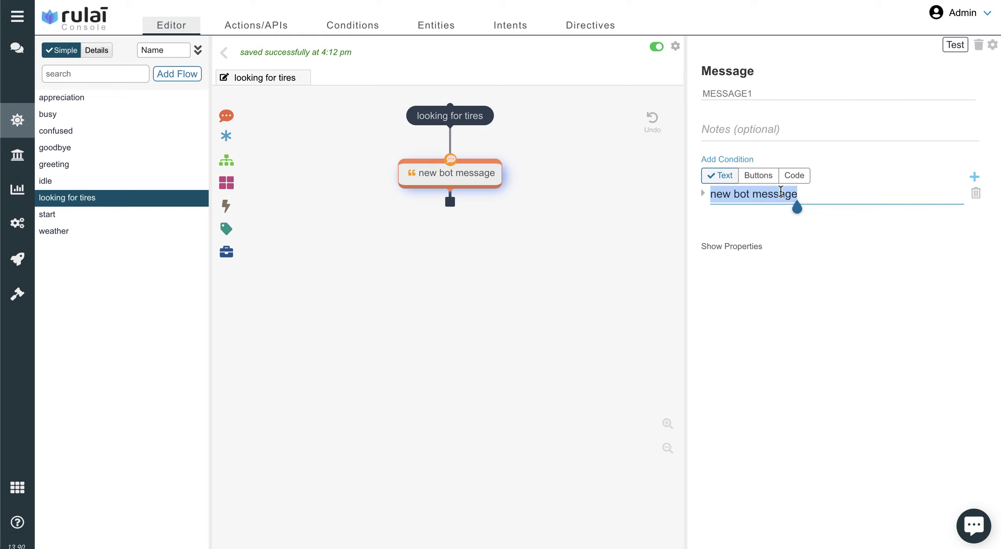
type("What is the year")
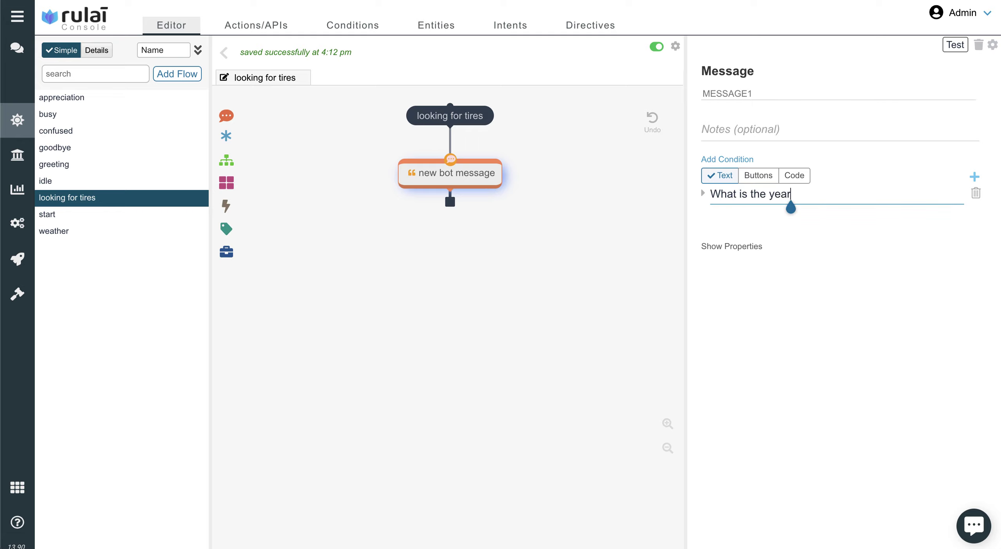
type(", make, and ")
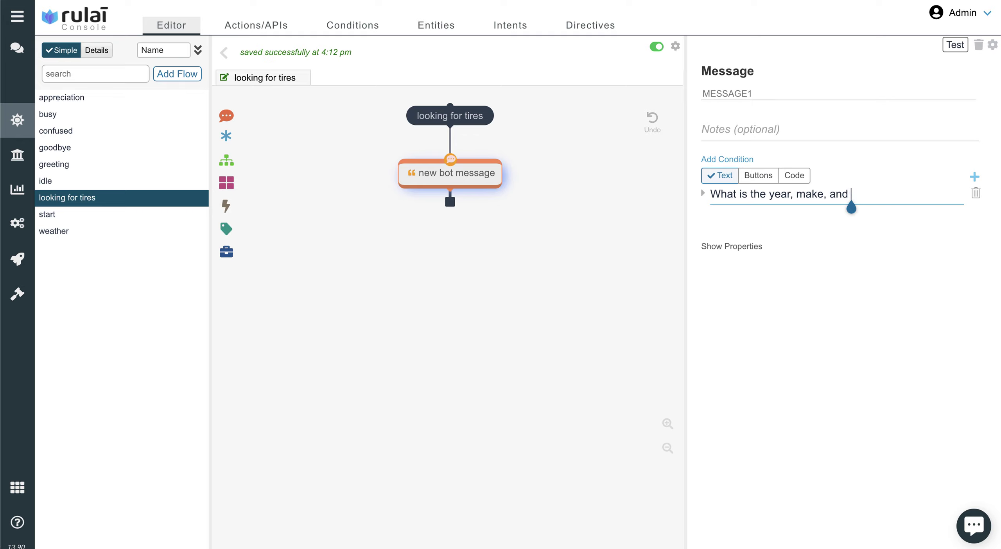
type("model of your vehic")
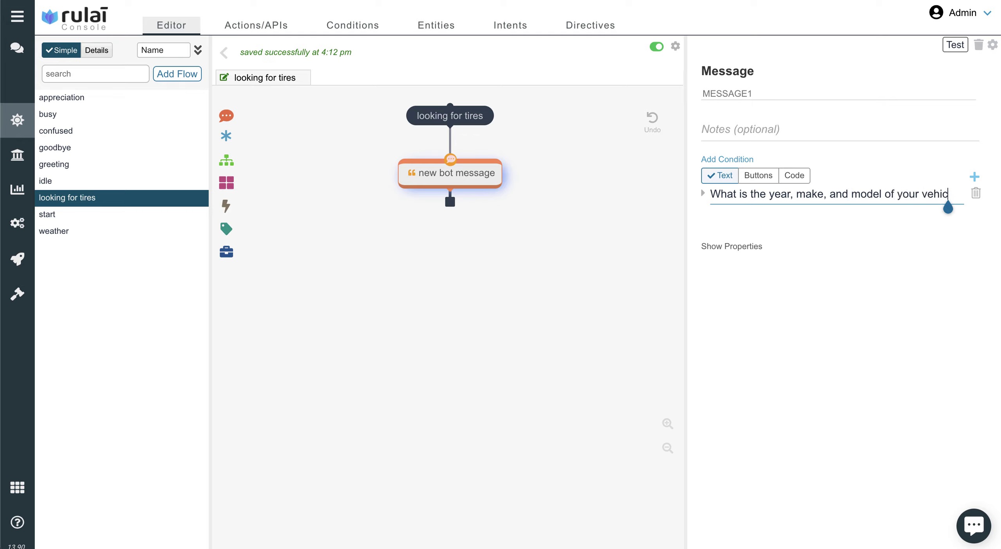
type("le?")
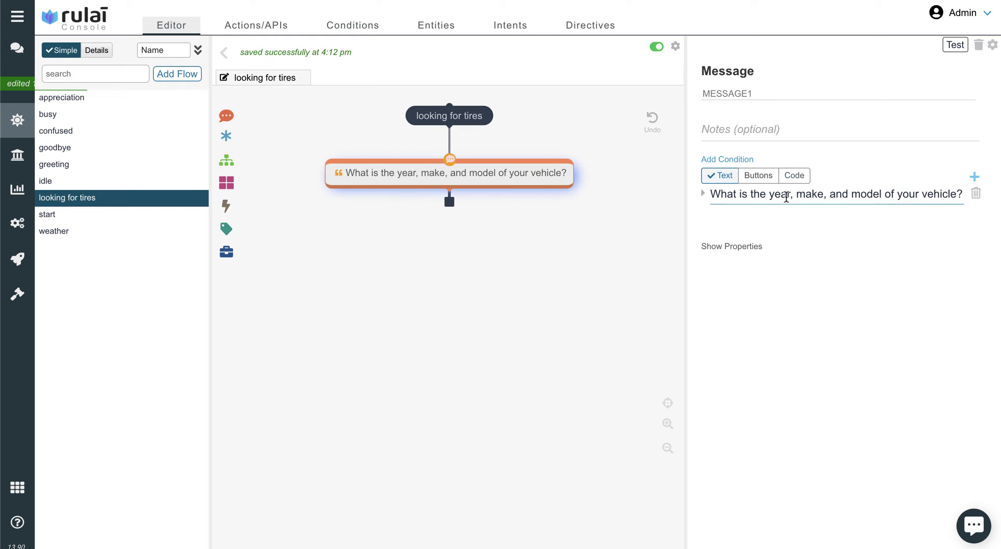
Make the words "year", "make" and "model" bold in the bot message.
double_click(786, 195)
double_click(811, 194)
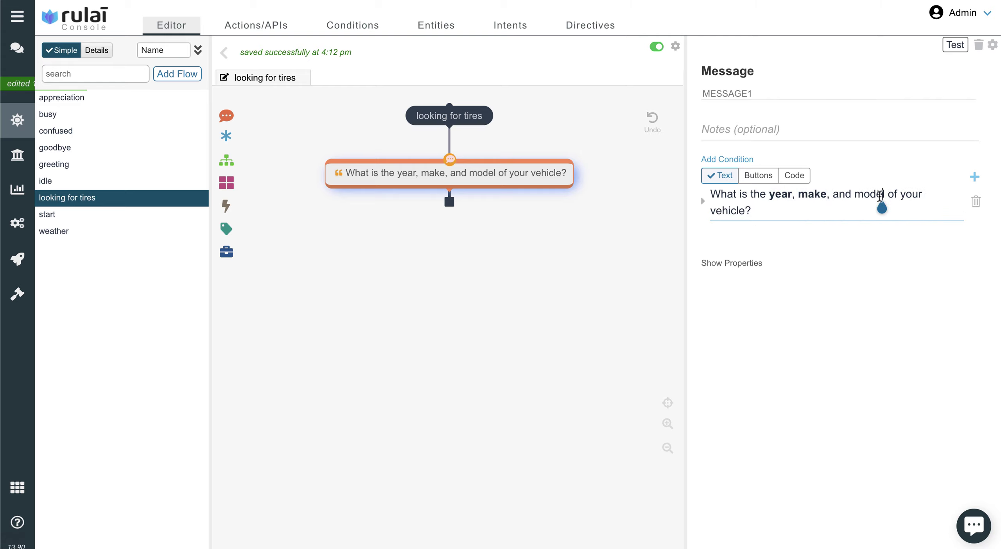
double_click(871, 194)
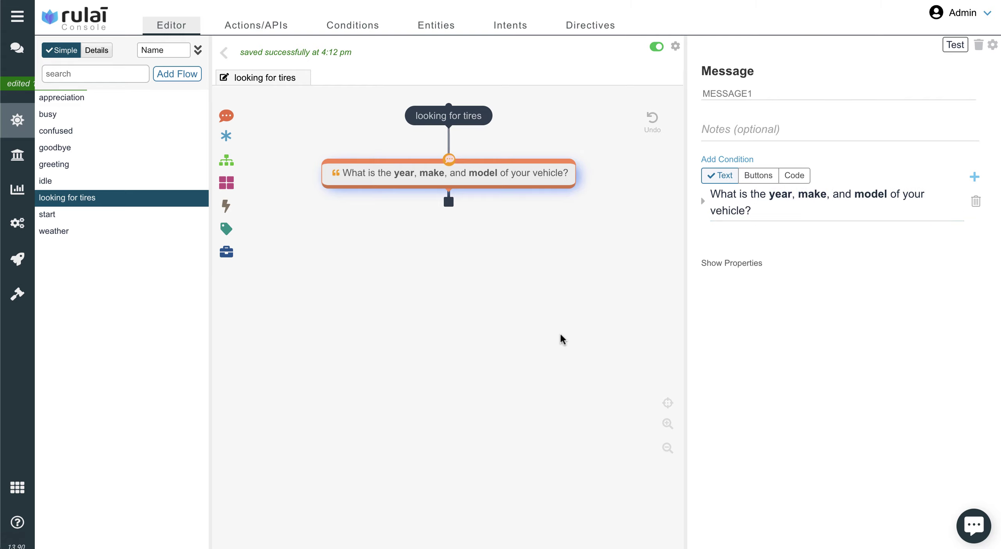
Add a user intent below the bot message with the text "#inform yearmakemodel".
left_click_drag(225, 136, 449, 197)
left_click(777, 207)
type("#inform yearmakemodel")
Mark year, make and model as separate variables in the intent, typing make as vehicle make and model as vehicle model.
left_click_drag(740, 208, 760, 208)
left_click(799, 264)
left_click(820, 265)
left_click_drag(759, 207, 817, 209)
left_click(813, 246)
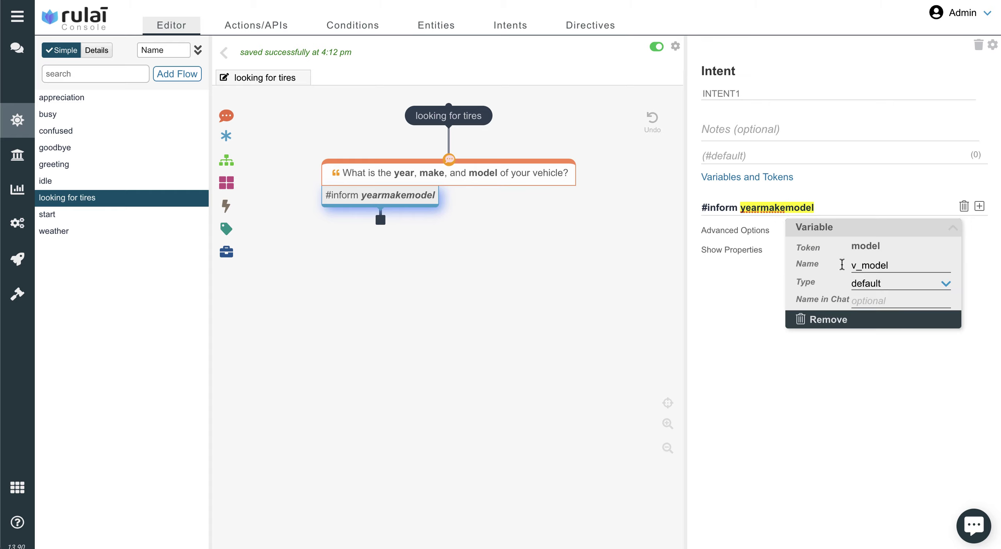
left_click(879, 283)
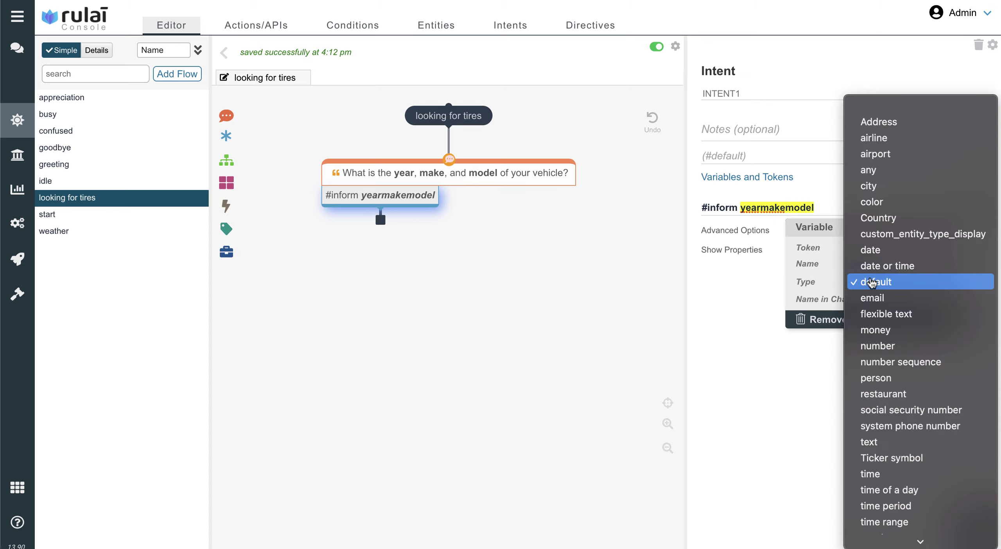
left_click(908, 526)
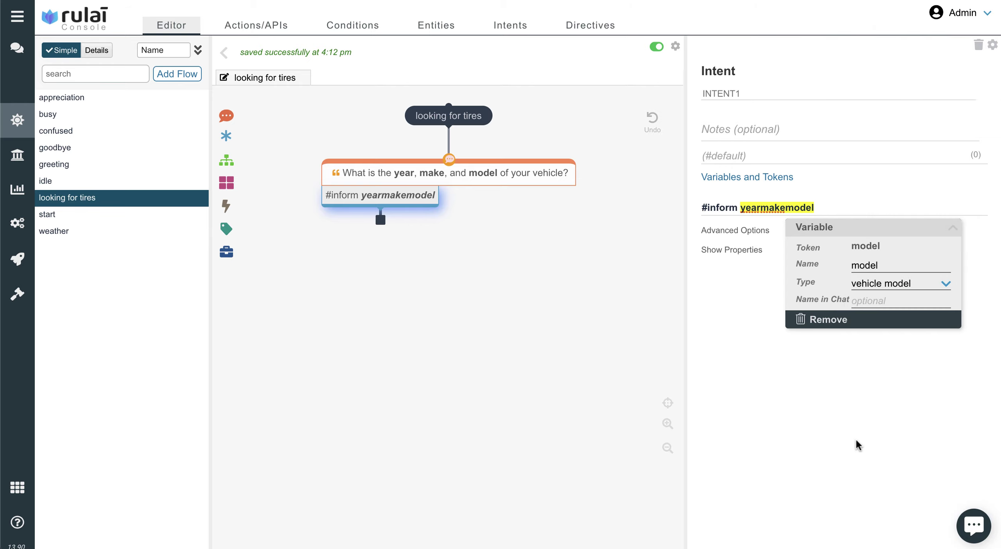
Separate the intent's variables with spaces so it reads "#inform year make model".
left_click_drag(786, 211, 764, 209)
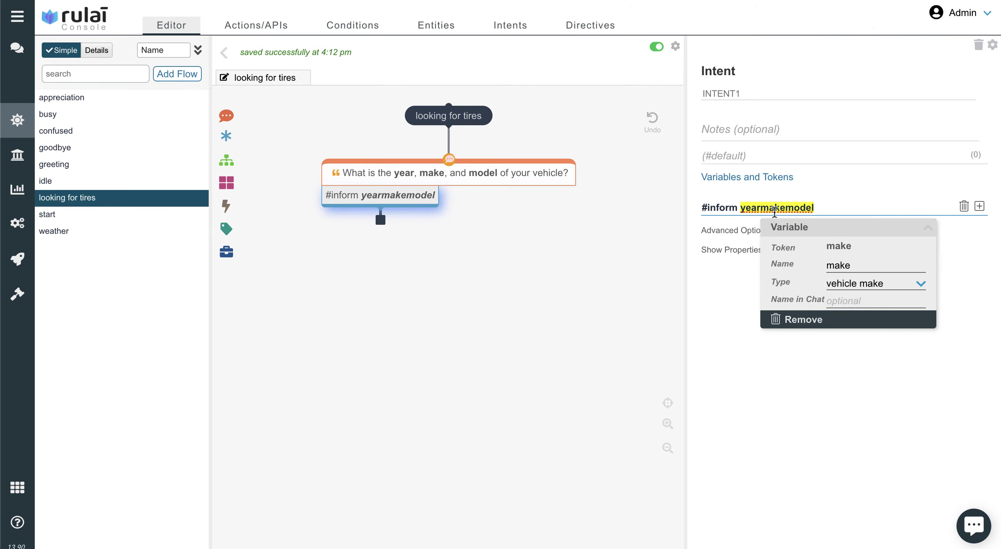
left_click(762, 209)
left_click(776, 349)
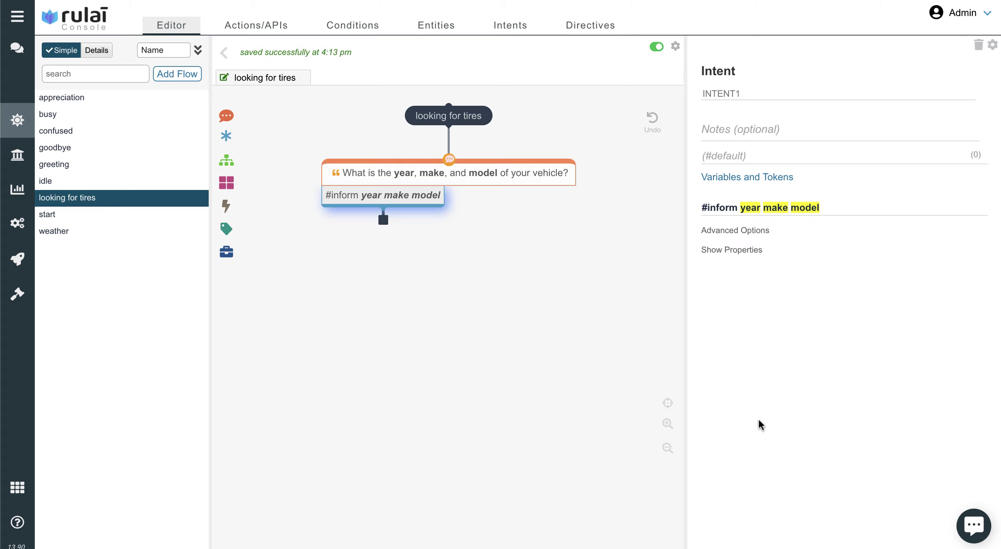
Add a Custom Code action after the #inform intent and insert blank lines above its return statement.
mouse_move(227, 202)
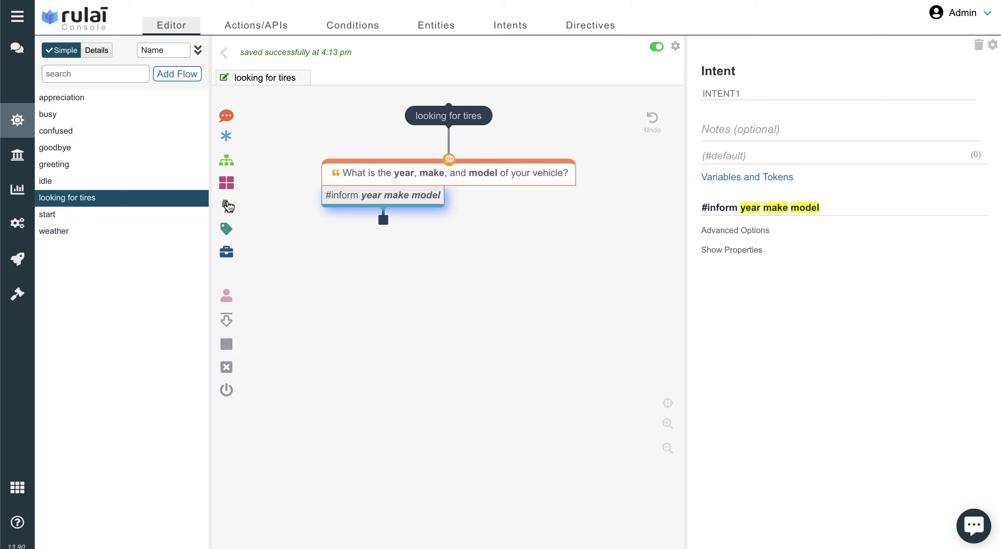
left_click_drag(228, 206, 406, 228)
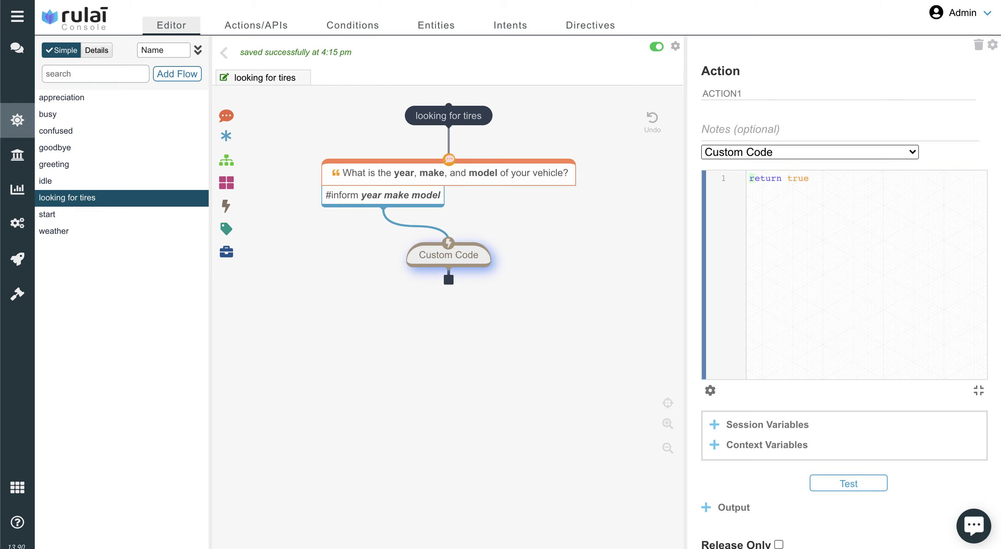
key("Return")
key("Return")
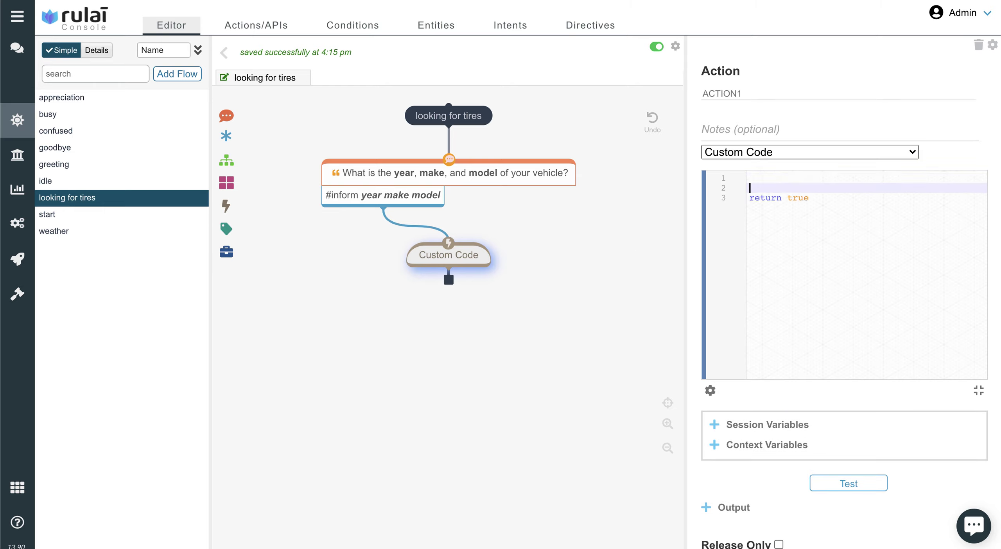
key("Return")
Review the code of the "Get and Display Tires for Vehicle" action and choose that action for the flow's action block.
left_click(256, 25)
left_click(107, 105)
scroll(510, 276, "down", 20)
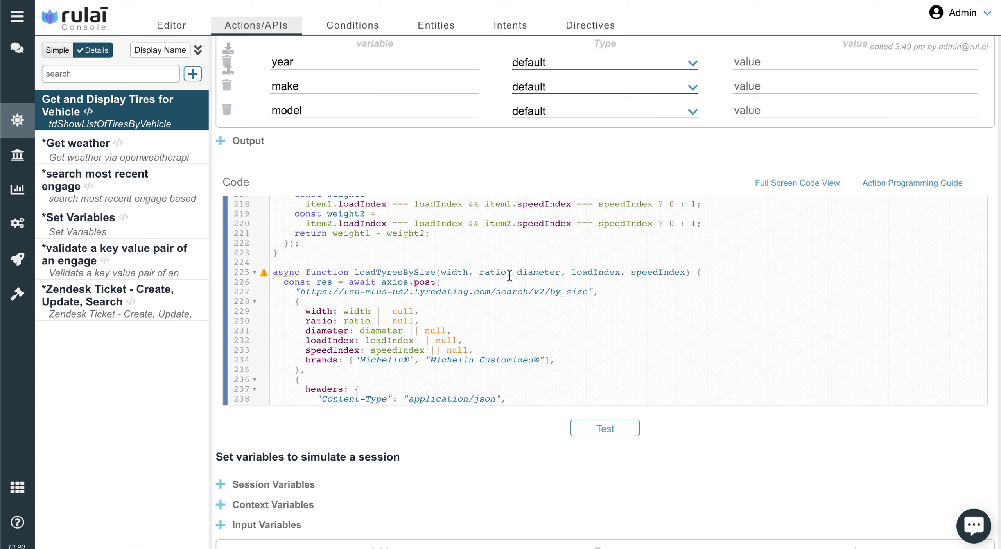
left_click(171, 25)
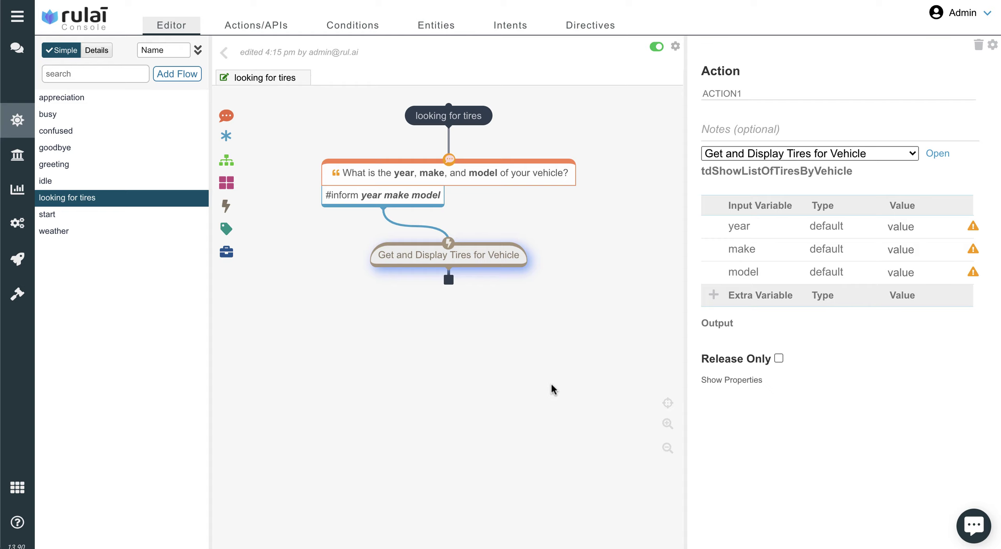
Add a new conversation flow and name it "handoff to an agent".
left_click(188, 76)
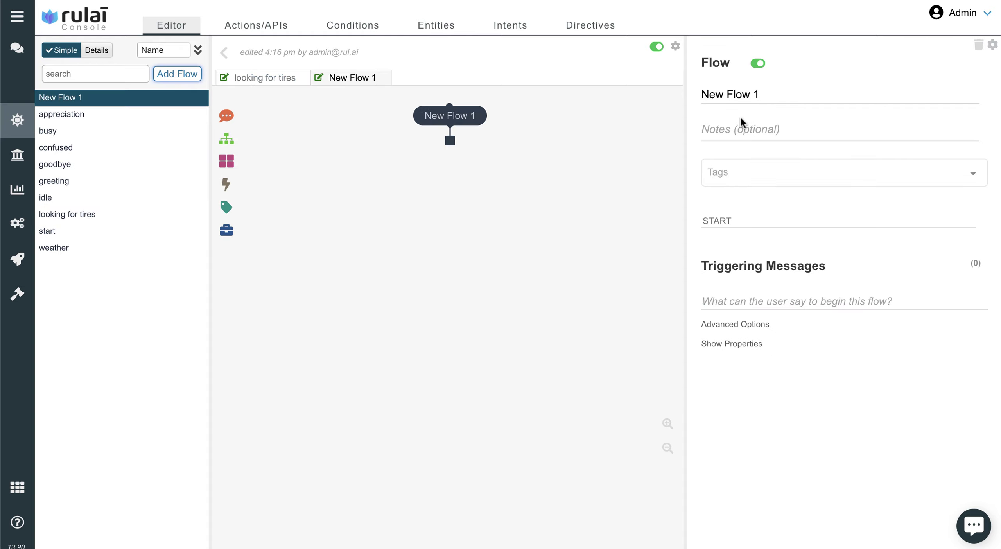
triple_click(754, 97)
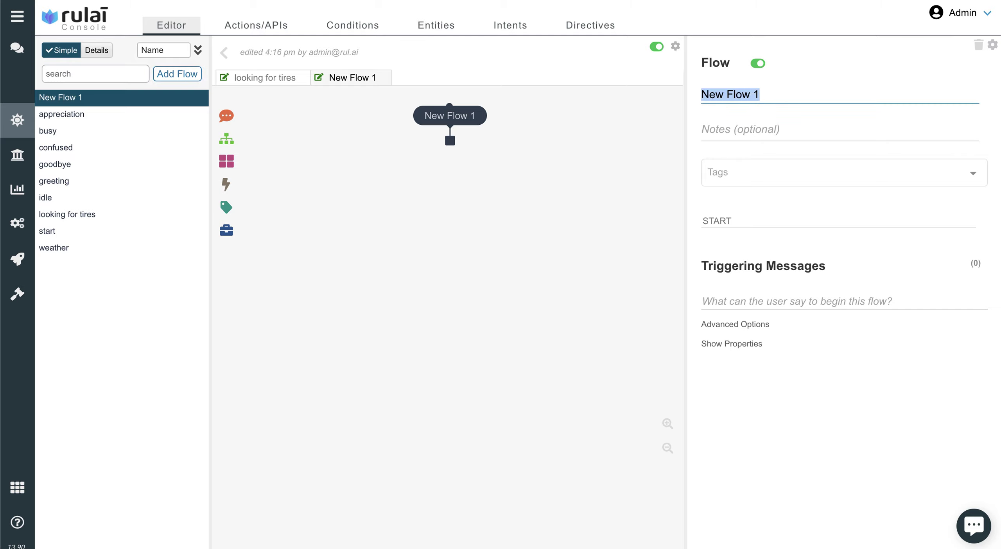
type("handoff to an")
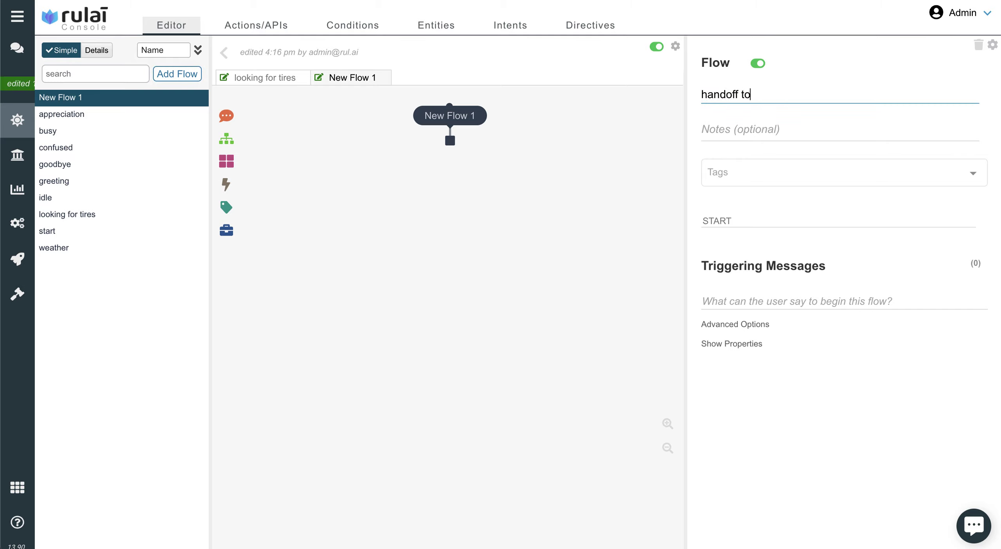
type(" anget")
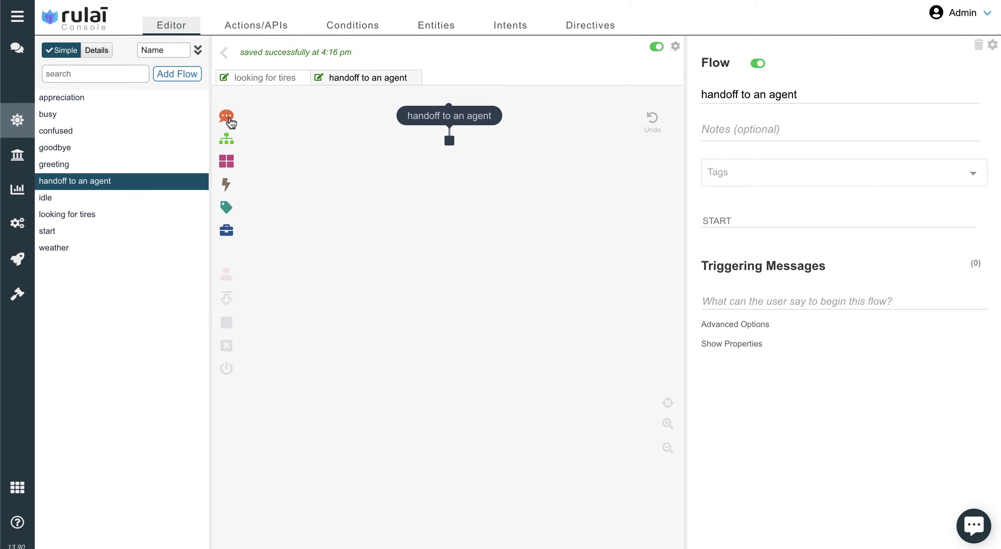
Add a bot message after the flow's start node that reads "Are you sure you want to talk to a human agent?".
left_click_drag(228, 118, 441, 137)
left_click(800, 199)
key("super+a")
type("Are you  sur")
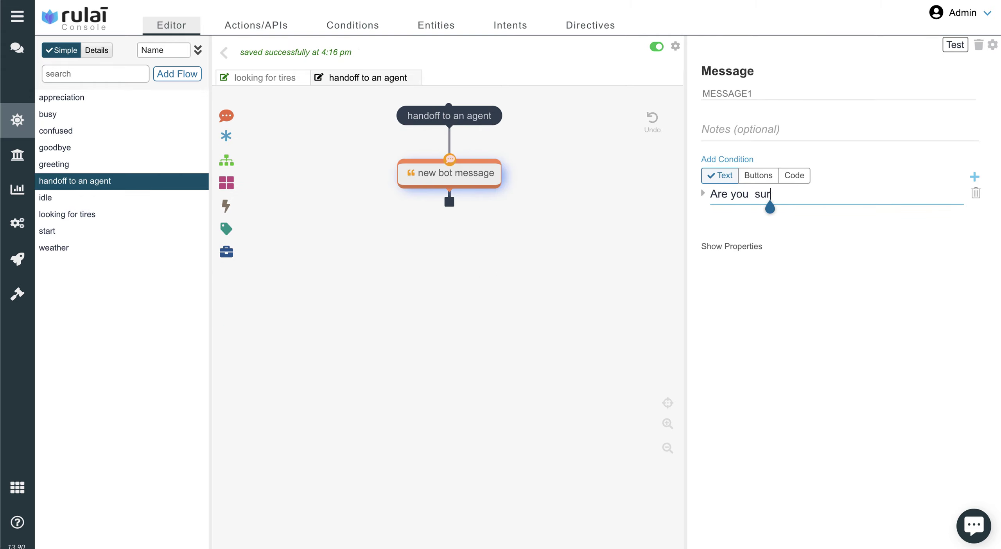
key("BackSpace")
key("BackSpace")
key("BackSpace")
key("BackSpace")
key("BackSpace")
type("sure you w")
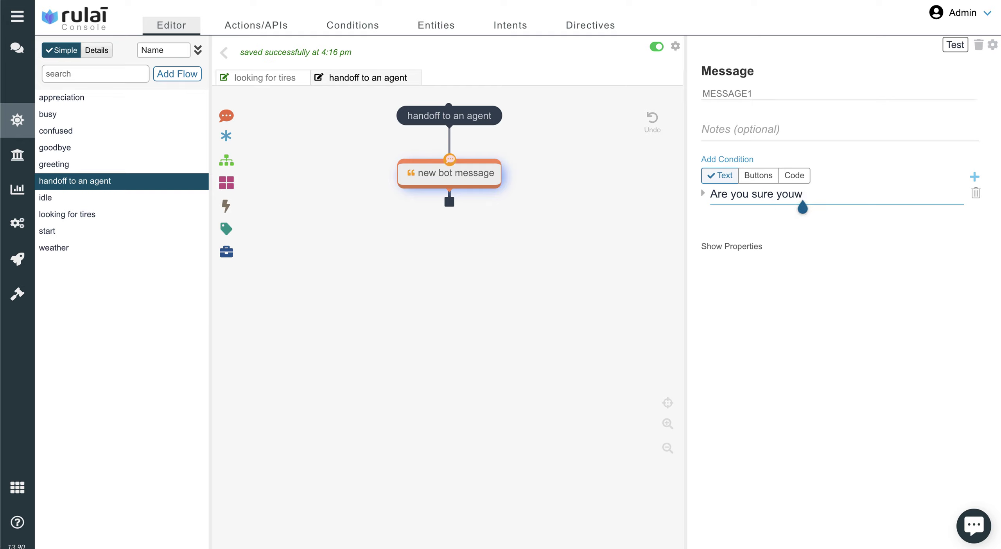
key("BackSpace")
type("want to talk to a human agent?")
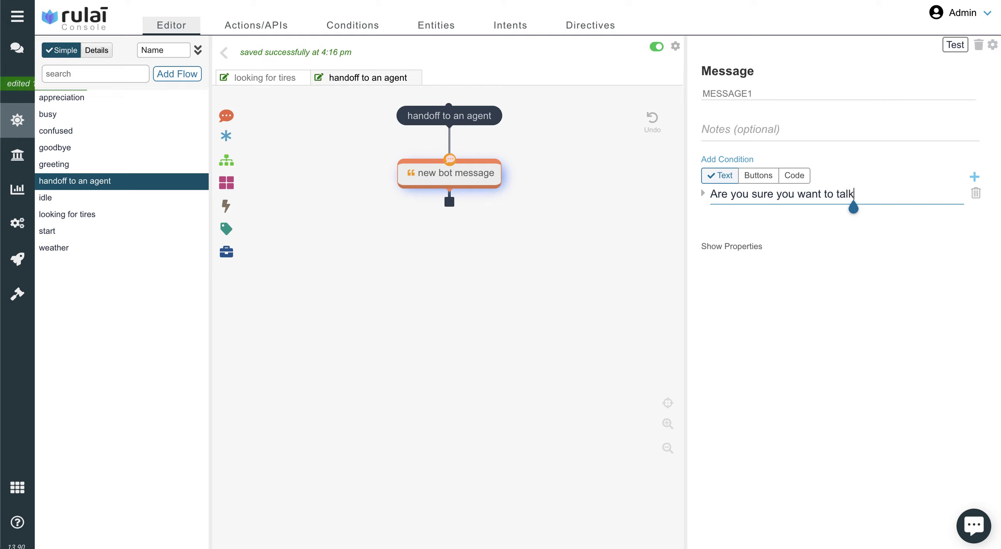
left_click(441, 292)
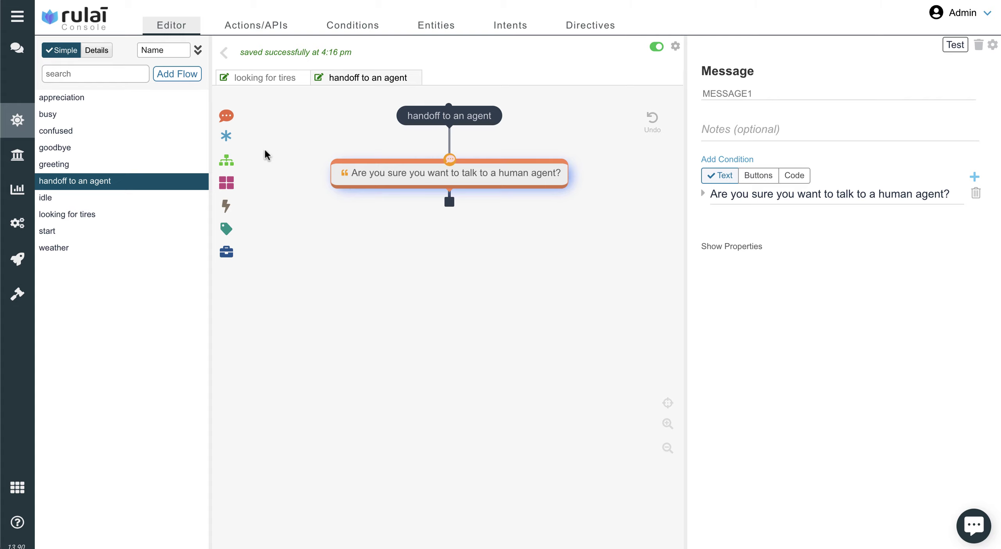
Attach an intent to the confirmation message and set it to #accept.
left_click_drag(226, 135, 391, 183)
key("super+a")
key("BackSpace")
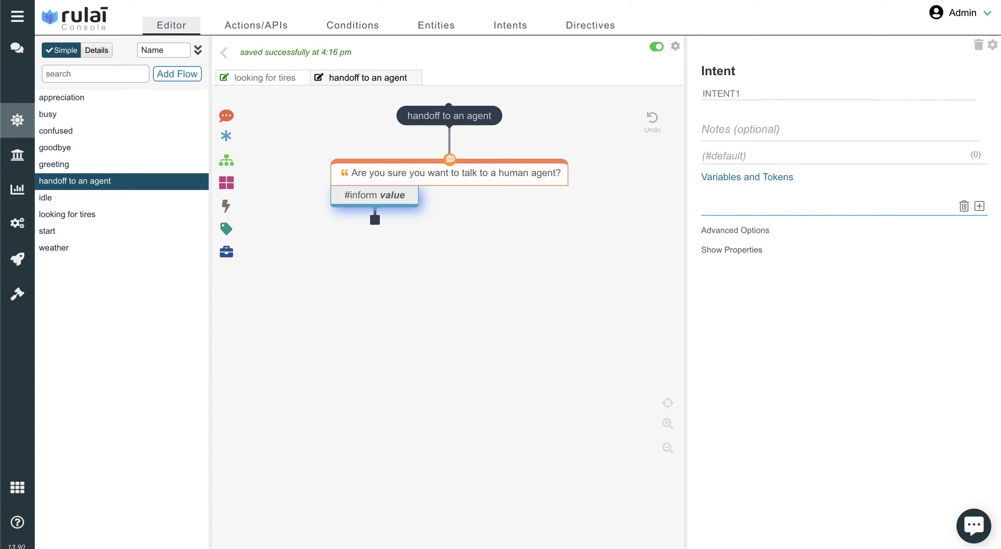
type("#accept")
left_click(605, 297)
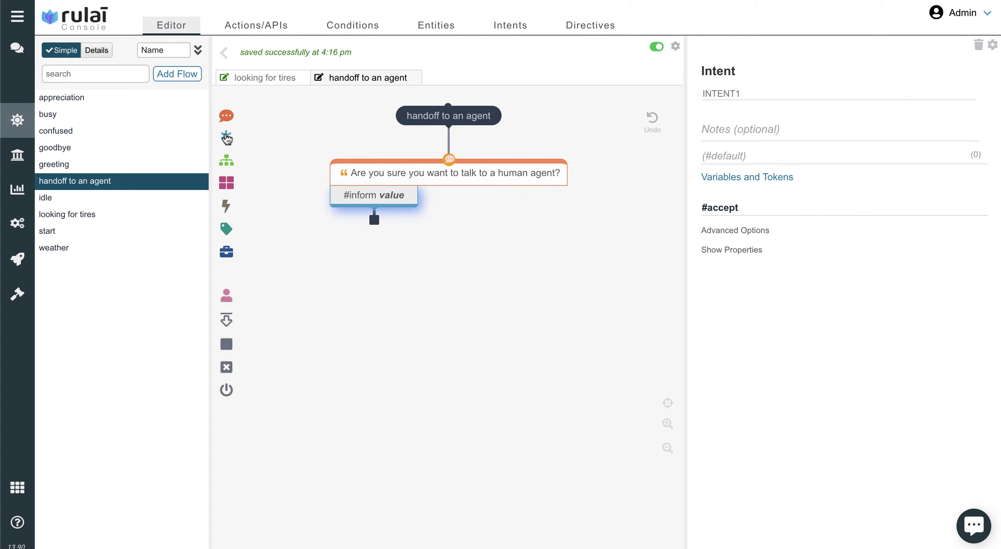
Attach a second intent to the confirmation message, beside #accept, and set it to #reject.
left_click_drag(225, 135, 438, 213)
key("super+a")
type("#r")
left_click(715, 241)
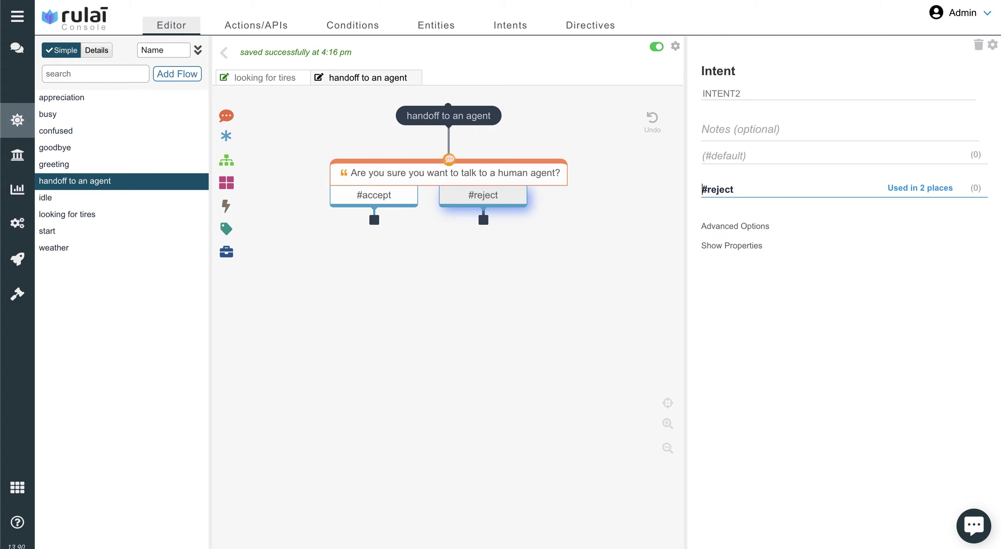
Add an Escalate node after the #accept intent and set its channel to Salesforce Chat.
left_click(376, 199)
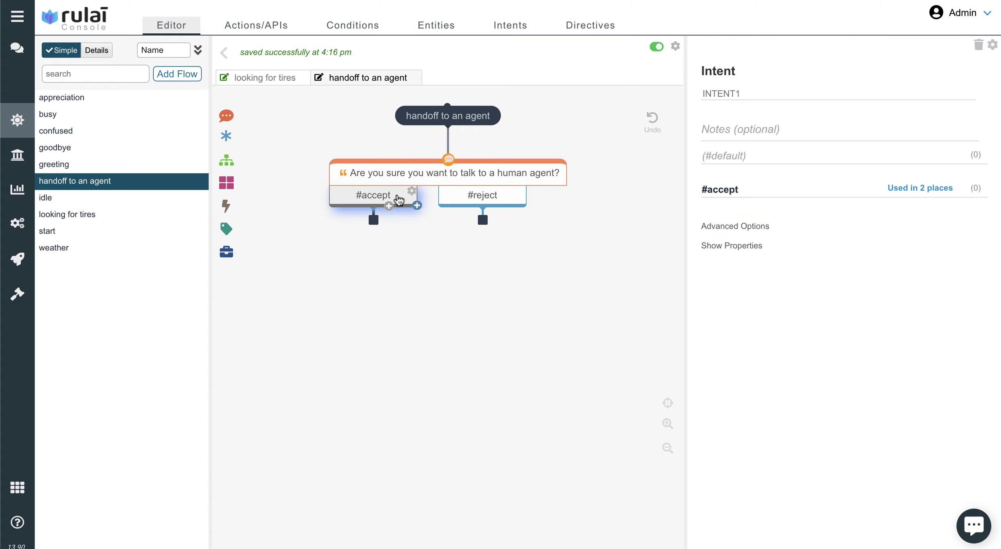
left_click(226, 252)
left_click_drag(226, 296, 373, 221)
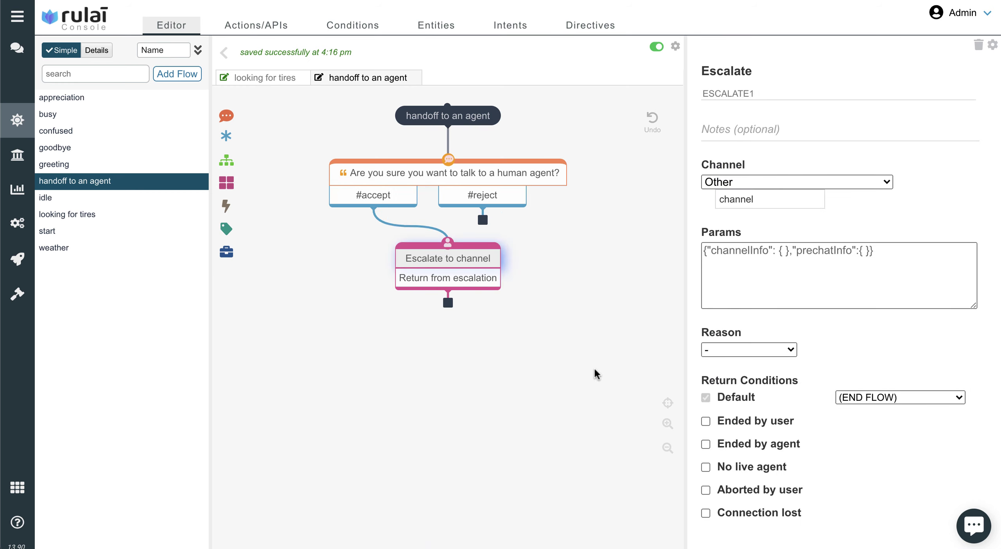
left_click(764, 182)
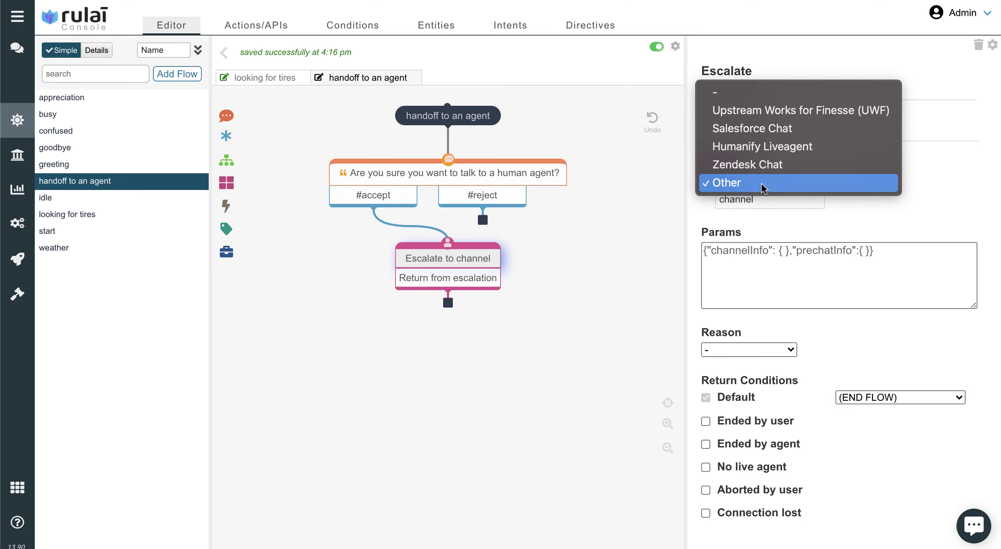
left_click(773, 129)
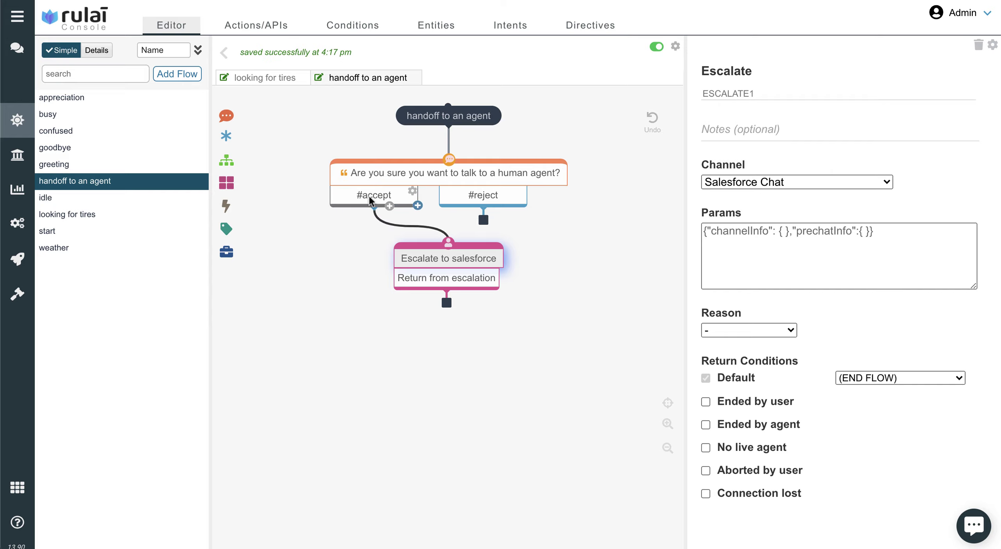
Review the bot's Salesforce Chat escalation settings and return to the flow editor.
mouse_move(15, 202)
mouse_move(17, 223)
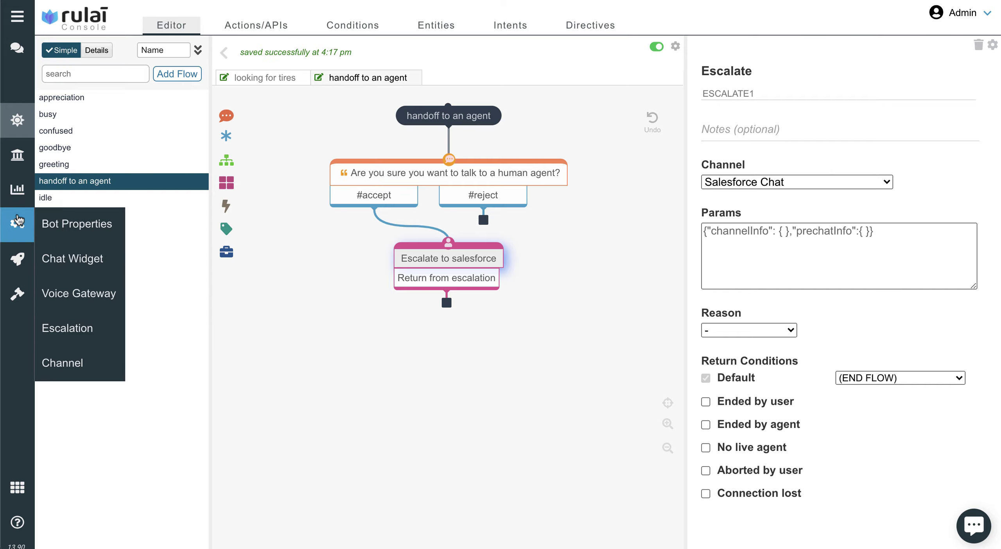
left_click(89, 327)
left_click(322, 112)
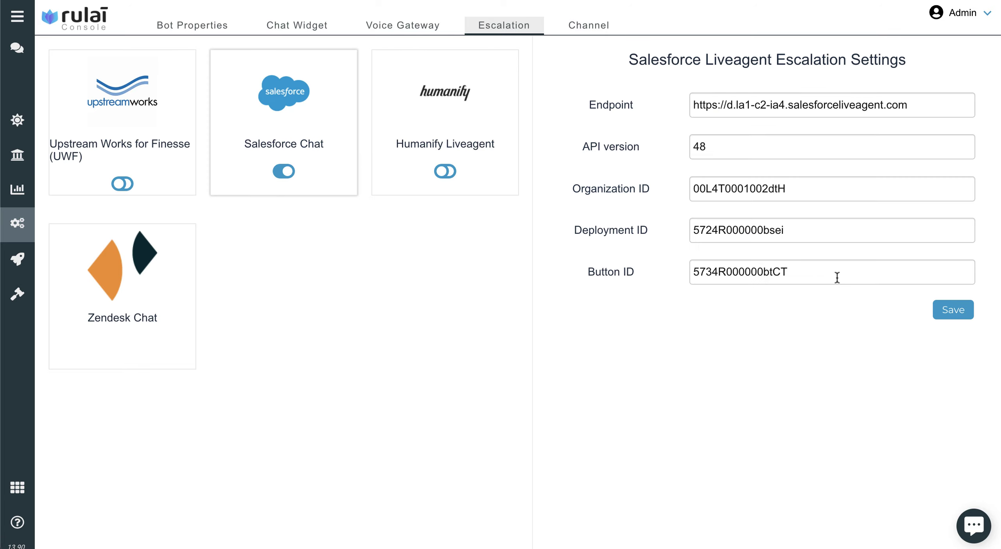
left_click(28, 125)
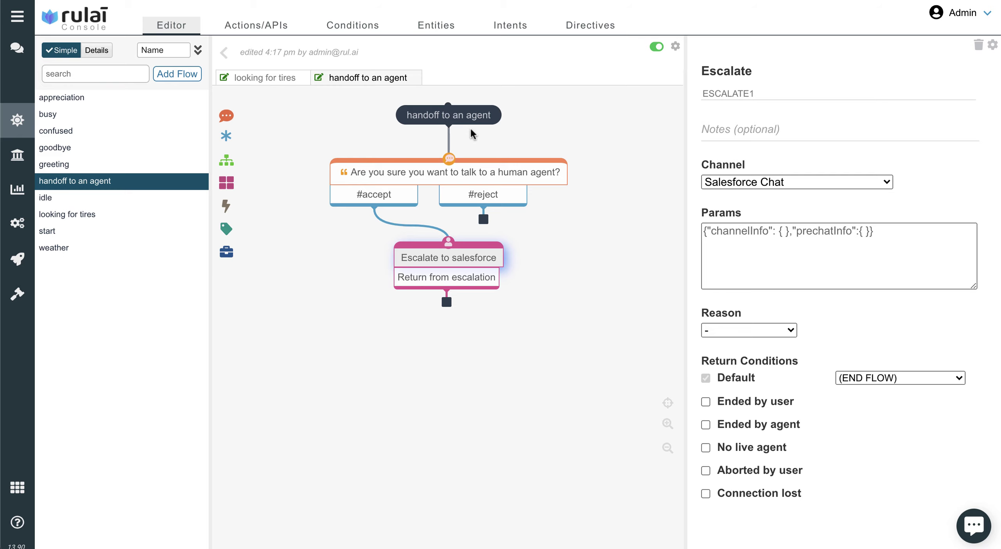
Add "talk to a human" as a triggering message for the "handoff to an agent" flow.
left_click(455, 113)
left_click(769, 307)
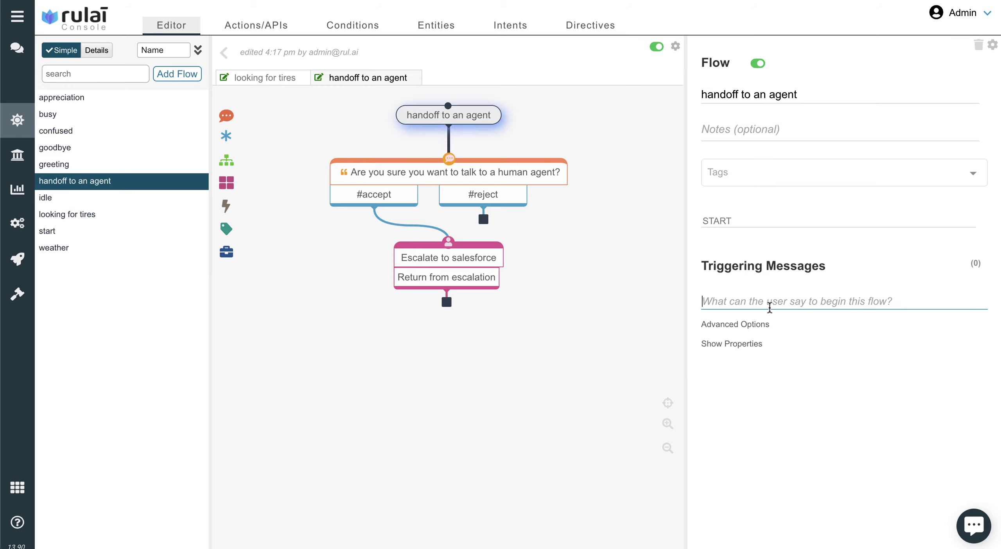
type("talk to")
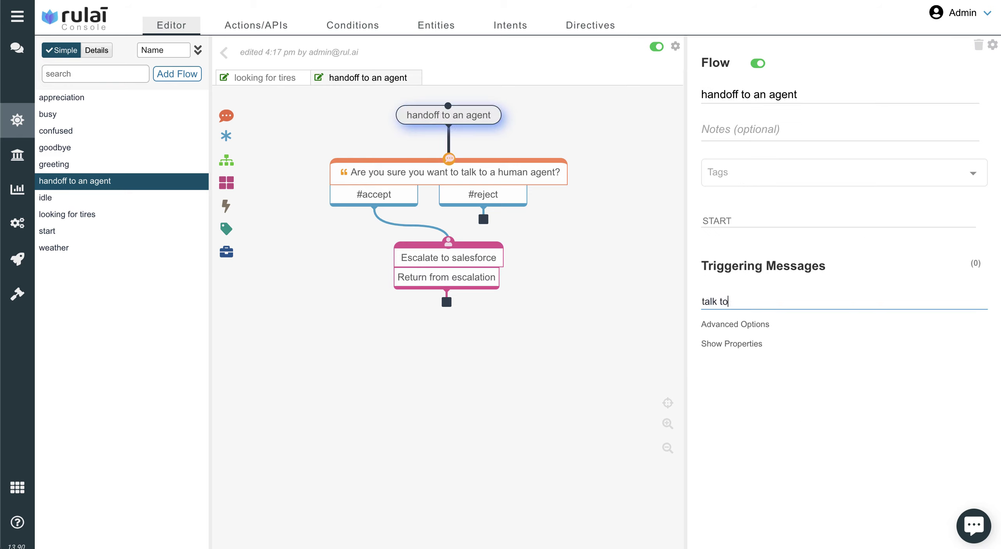
type(" a human")
left_click(577, 352)
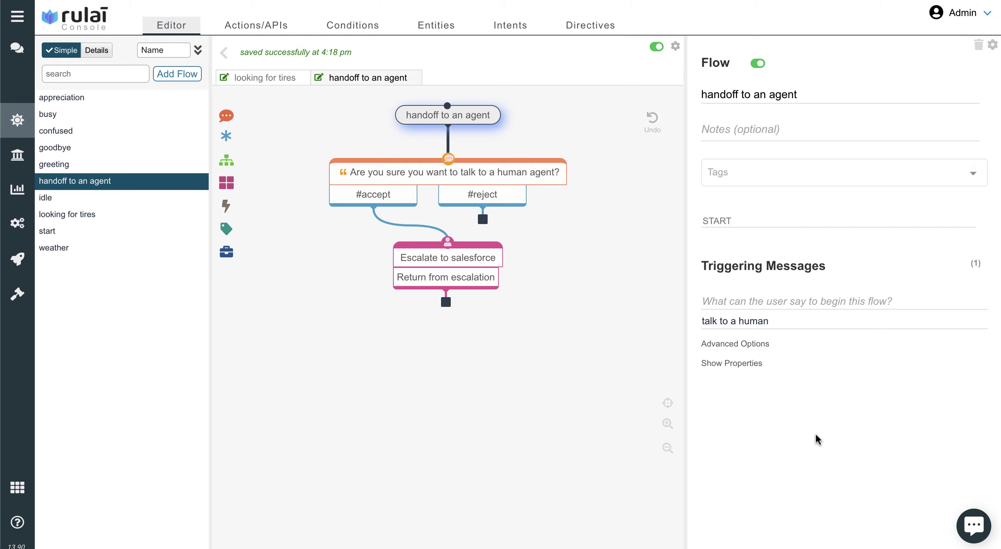
Open the test chat with the virtual assistant and send "i want to find some tires for my car".
left_click(961, 522)
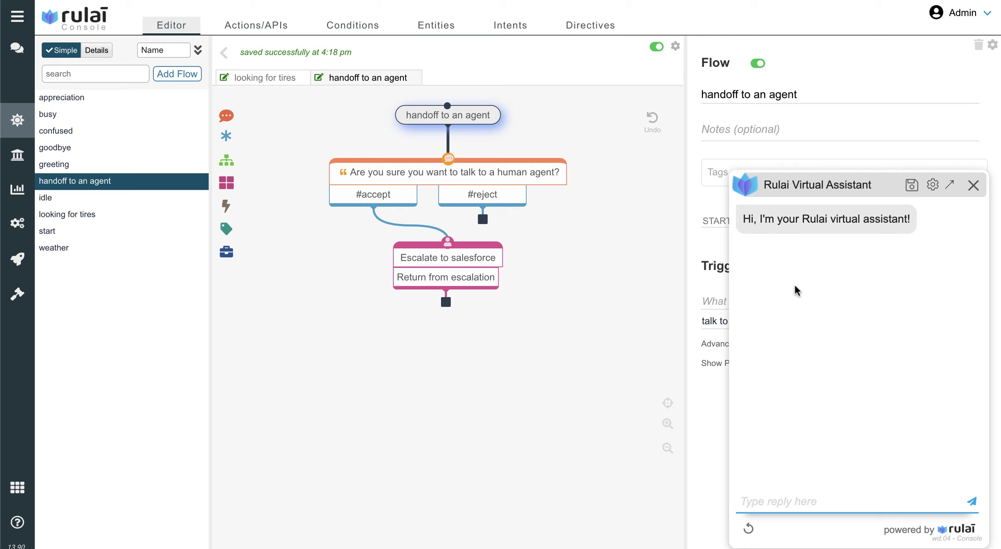
left_click(844, 498)
type("i want")
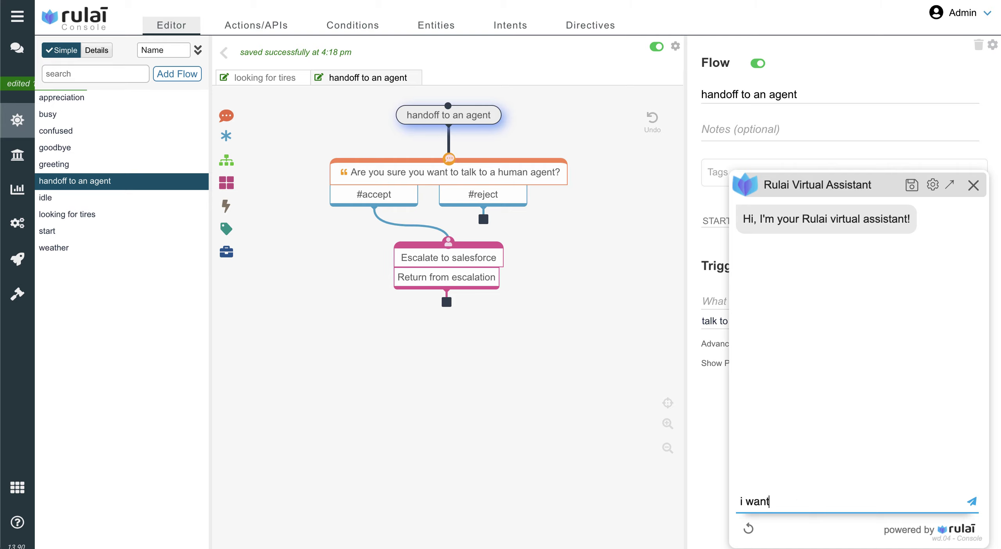
type("  to find some tires for my car")
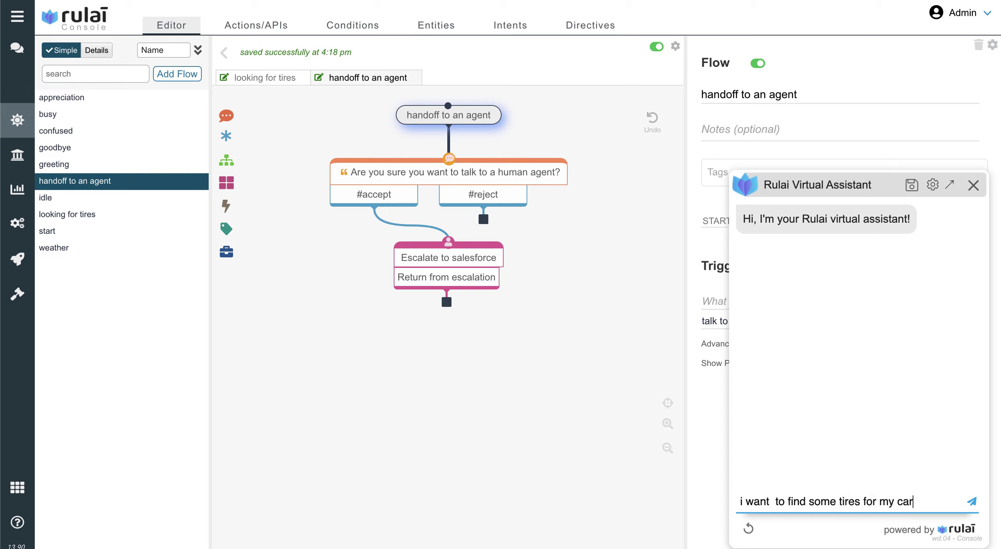
key("Return")
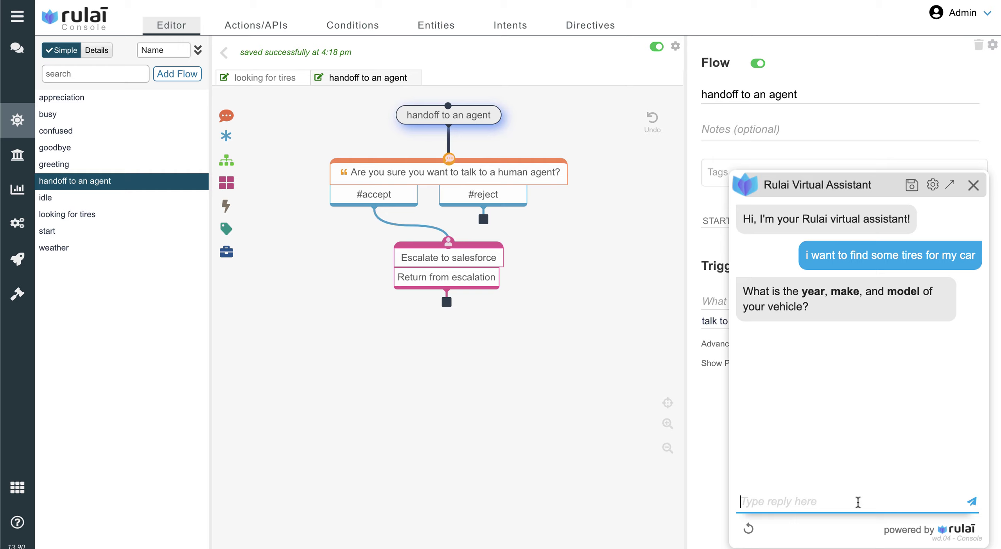
Interrupt the tire conversation by asking "can i talk to a human agent" and answer "no" to the confirmation question.
type("can i talk to a human agent")
key("Return")
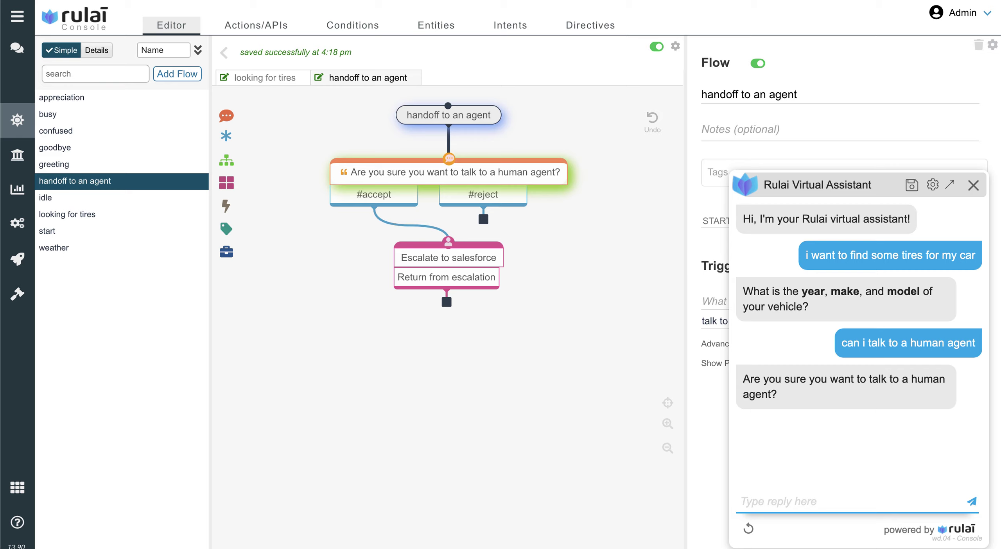
type("no")
key("Return")
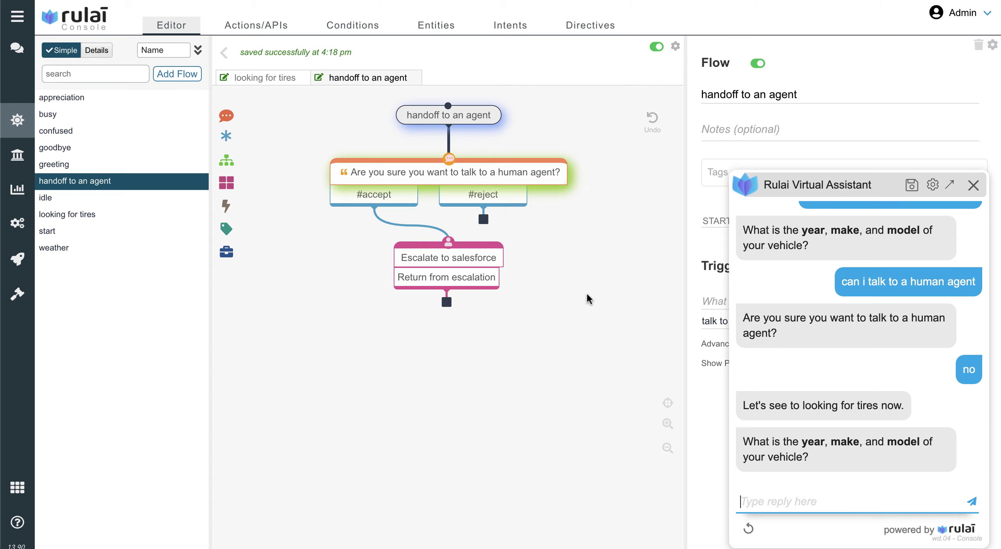
Check the "looking for tires" flow, and answer the chat's vehicle questions with "ford fusion" and the year 2019.
left_click(279, 81)
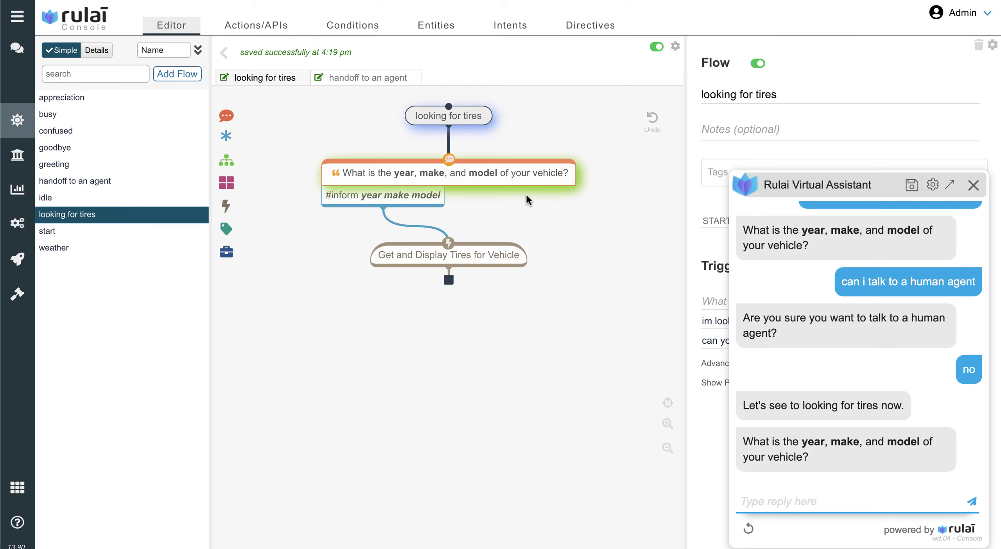
left_click(356, 81)
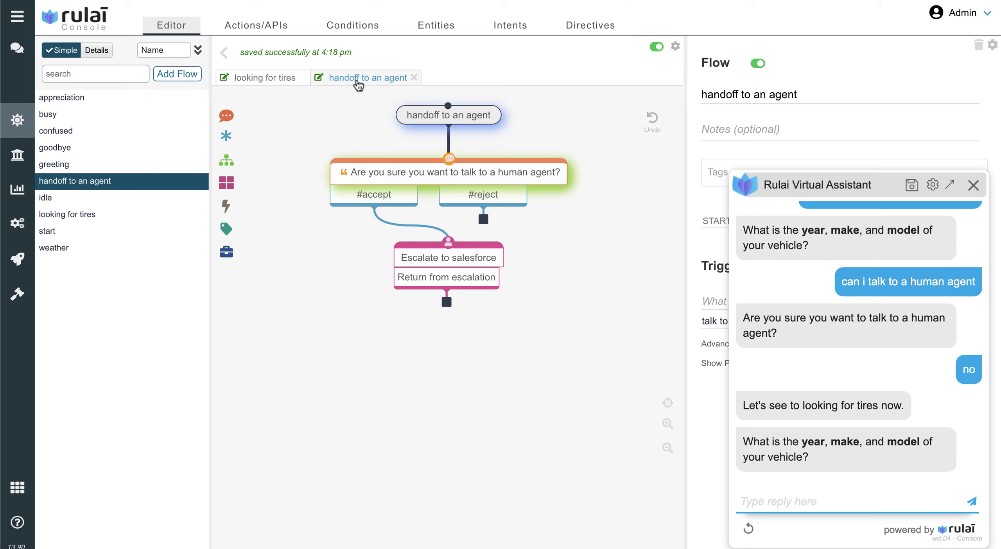
left_click(772, 497)
type("ford fus")
type("ion")
key("Return")
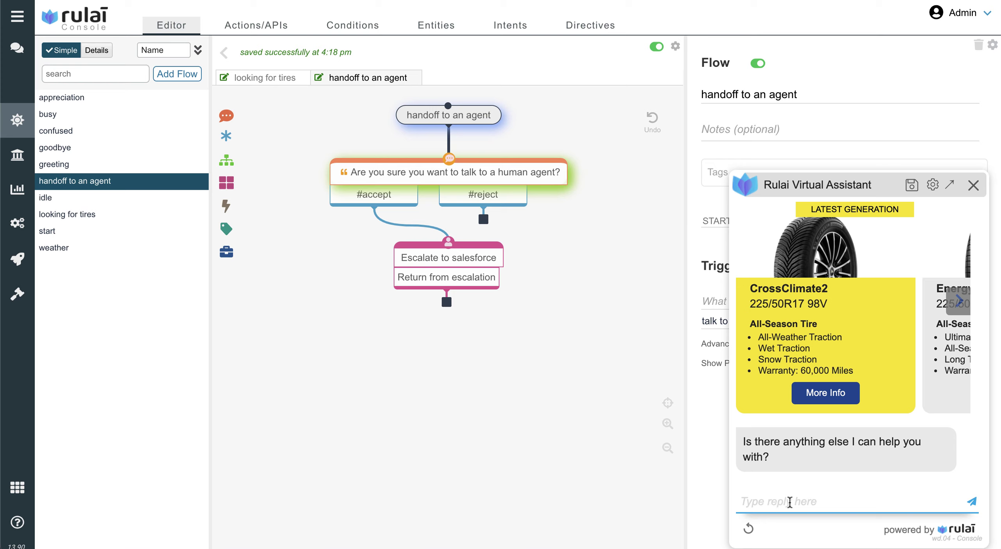
Browse the tire cards returned in the chat and check the highlighted path in the "looking for tires" flow.
scroll(861, 428, "up", 2)
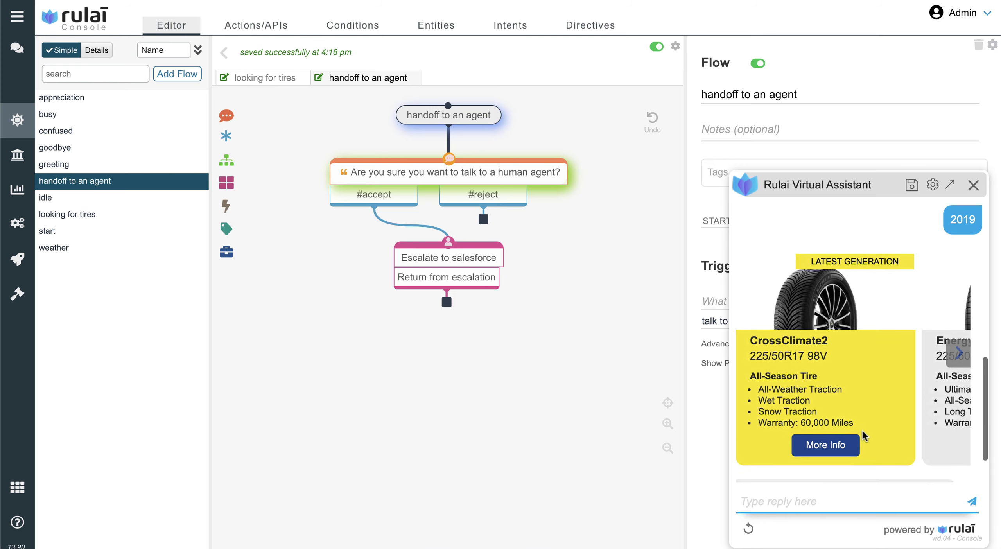
scroll(862, 429, "down", 2)
left_click(243, 78)
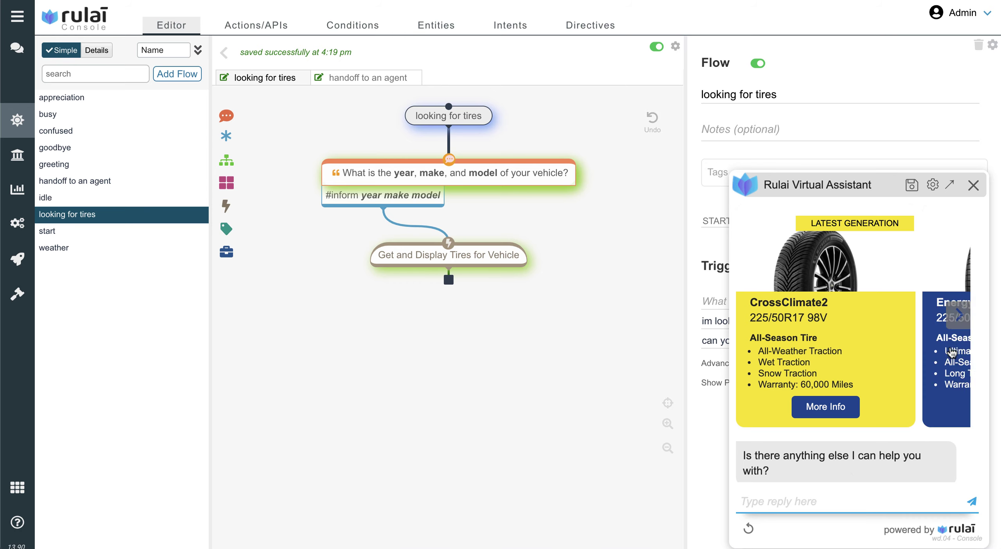
left_click(957, 313)
left_click(958, 314)
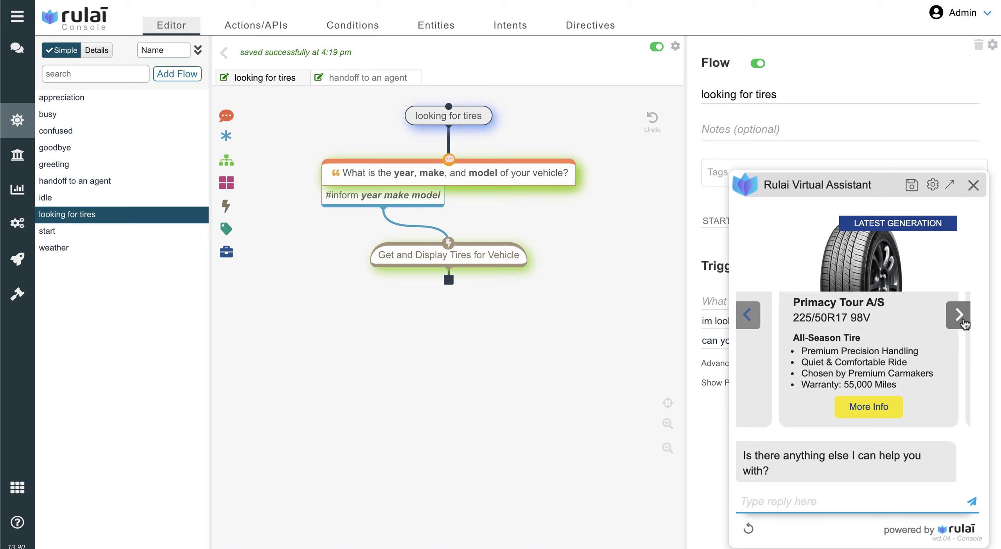
scroll(928, 414, "down", 1)
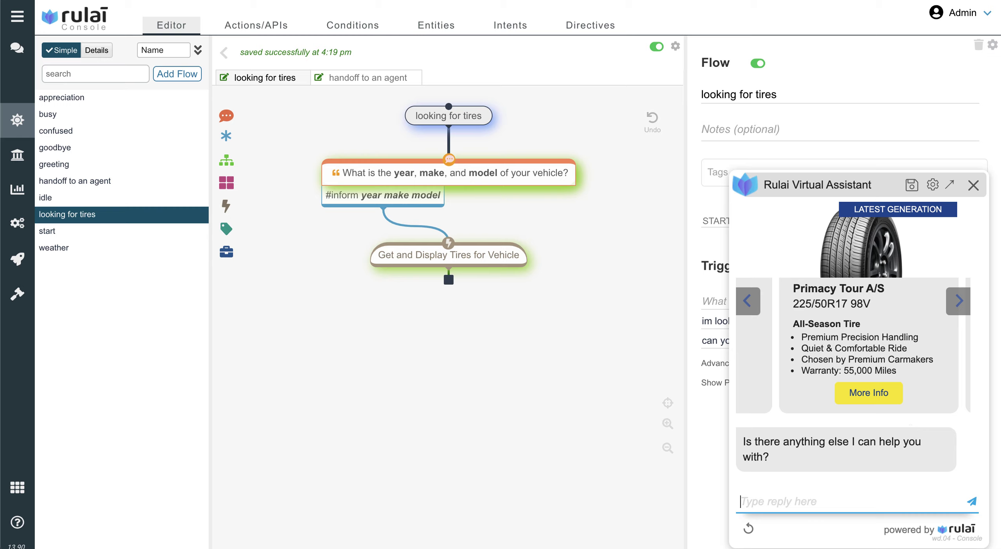
Request the agent handoff in the test chat by sending "transfer me to a human".
type("transfer me to a human")
key("Return")
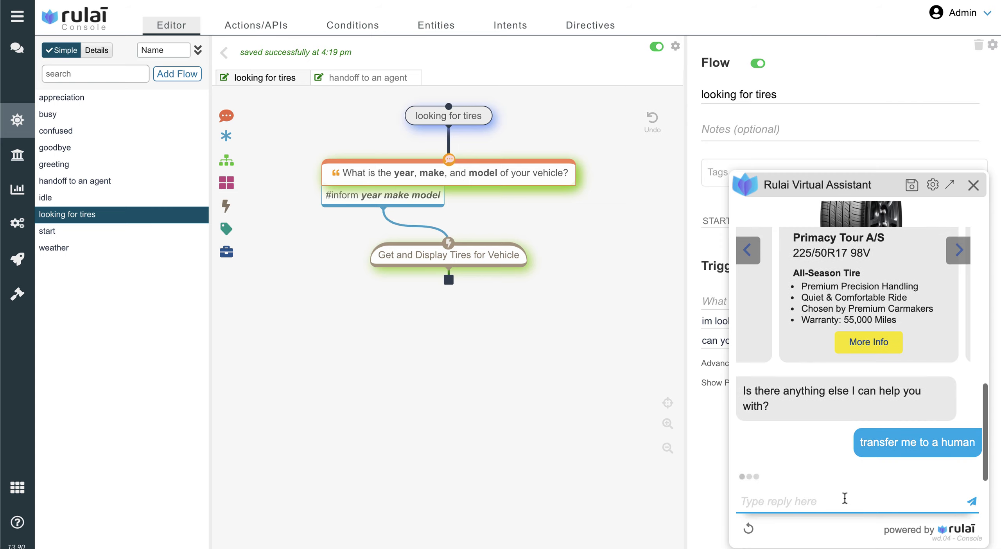
Confirm the human handoff with "yes" in the test chat, and accept the new chat request in Salesforce Omni-Channel.
type("yes")
key("Return")
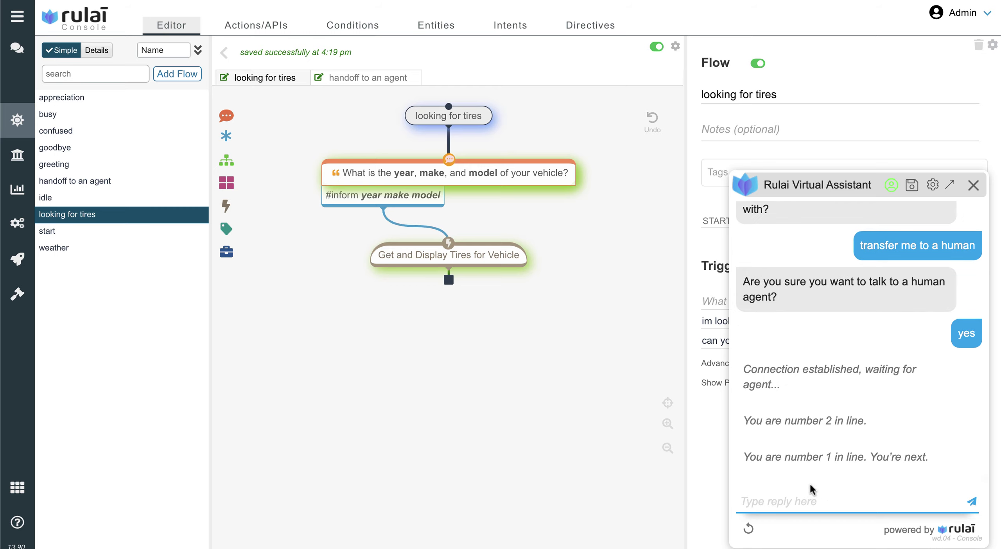
key("ctrl+Tab")
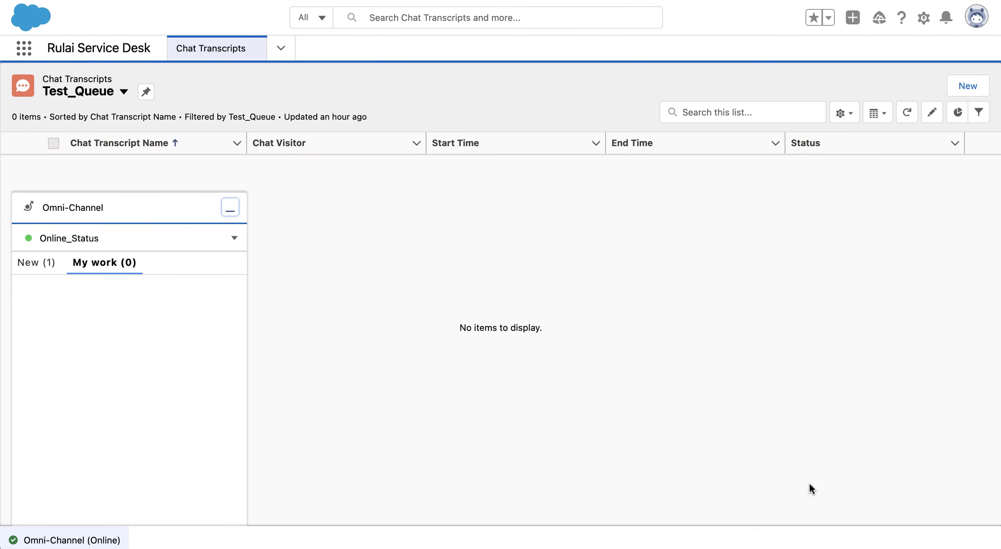
left_click(47, 263)
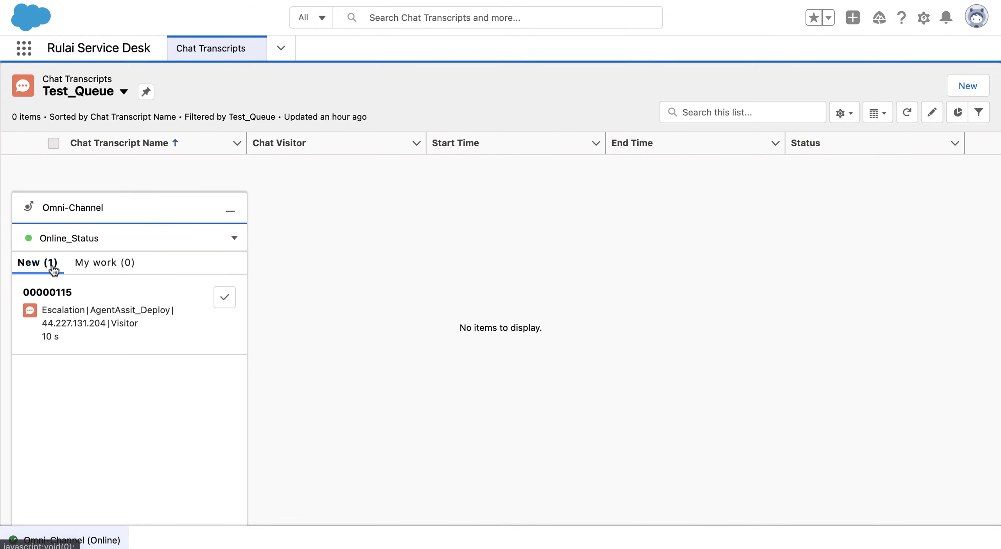
left_click(219, 298)
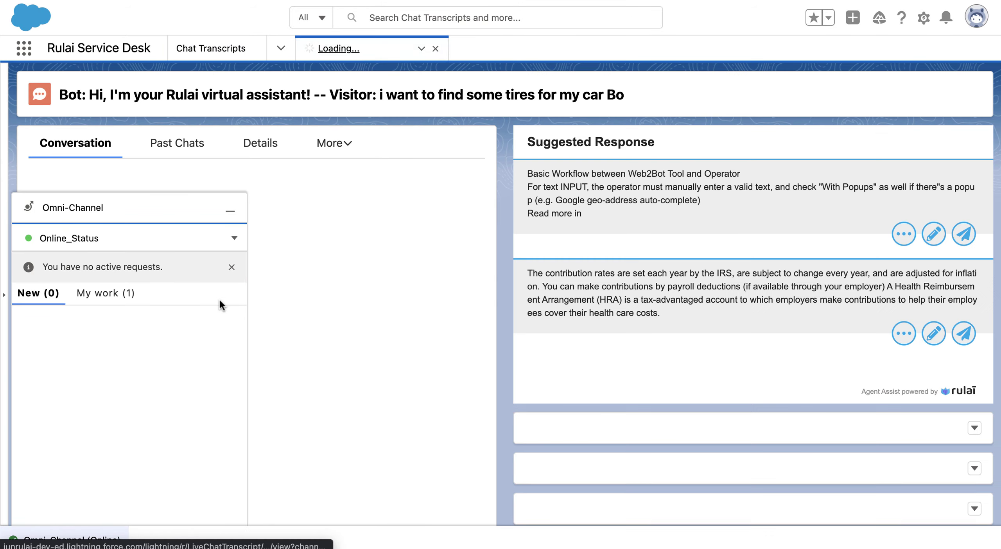
Minimize the Omni-Channel widget and read through the bot conversation history in the accepted chat.
left_click(230, 210)
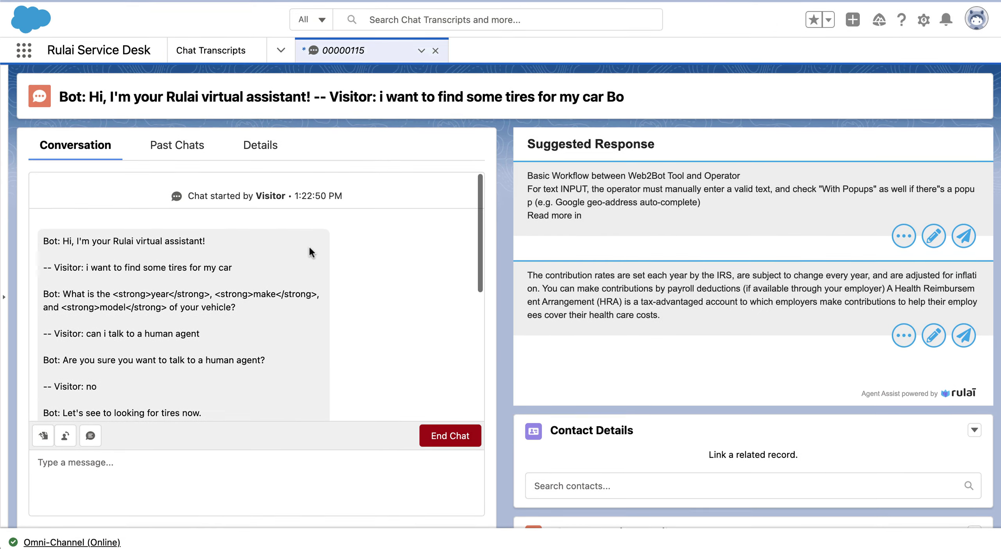
scroll(309, 248, "down", 8)
scroll(309, 252, "down", 5)
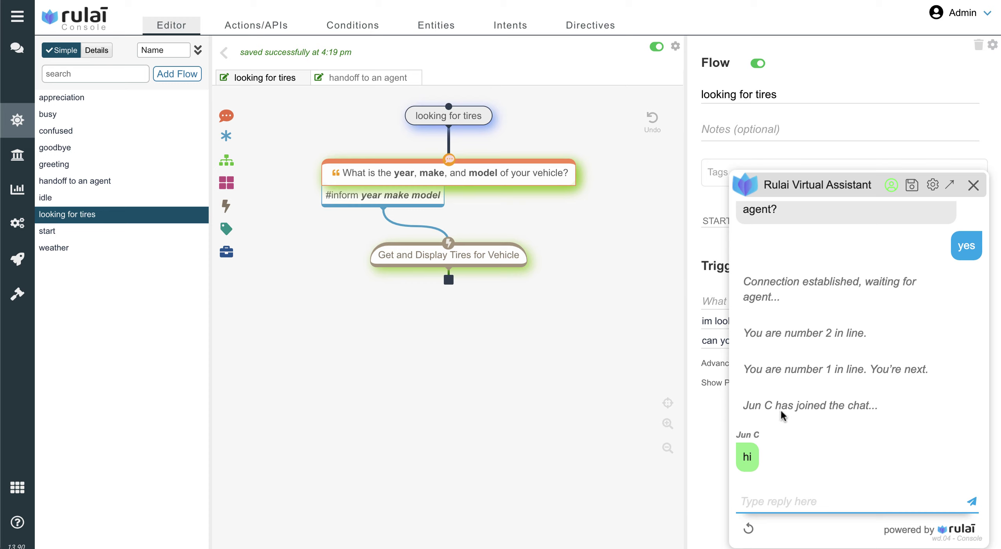
Reply "hello" to the agent in the Rulai test chat, and end the live chat session.
left_click(771, 504)
type("hello")
key("Return")
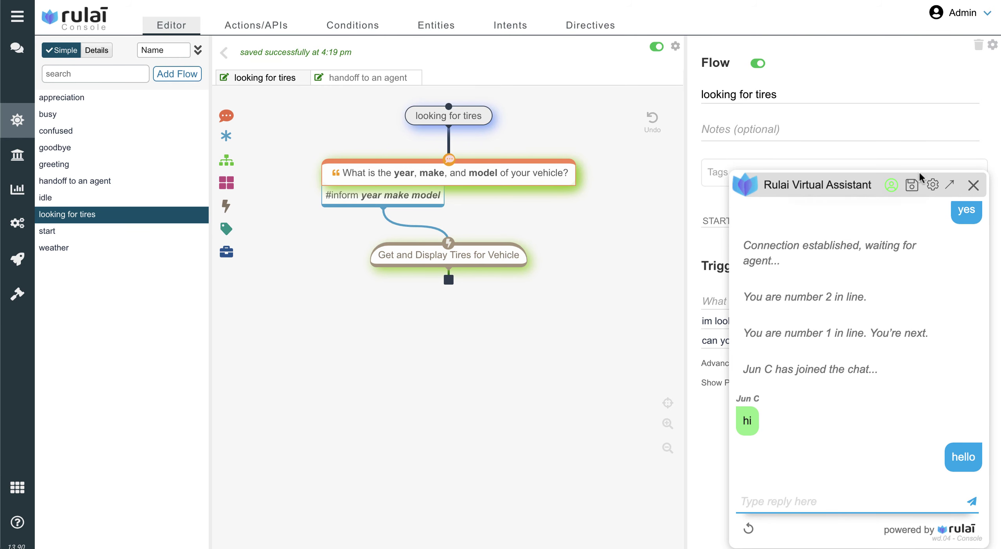
left_click(888, 183)
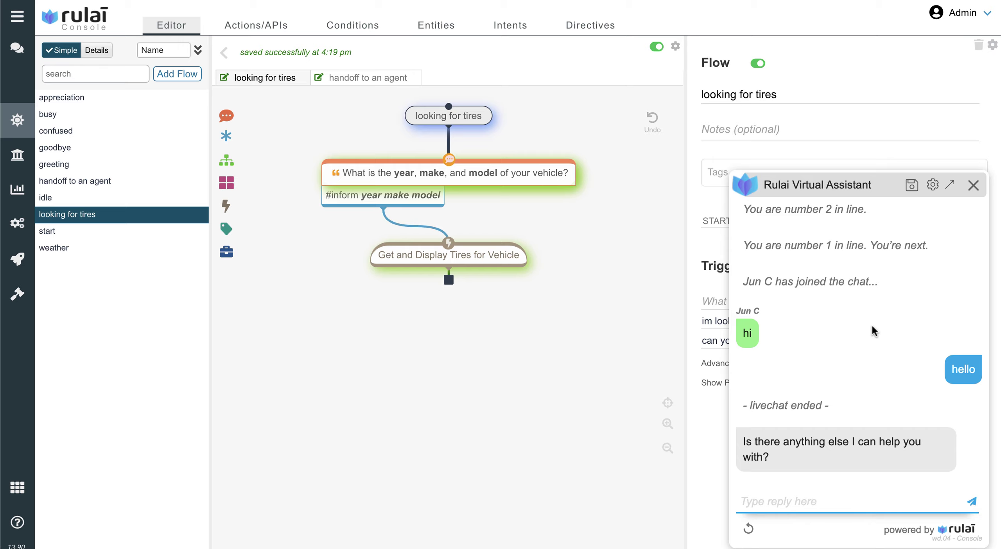
Ask the virtual assistant "when should i replace my tires?" in the test chat.
left_click(838, 500)
type("when should i")
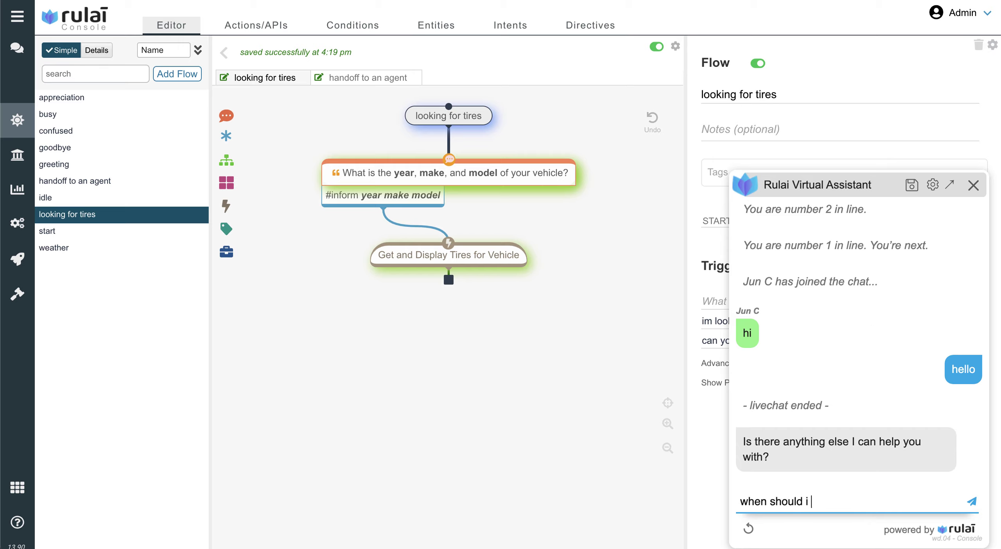
type(" replace my tires?")
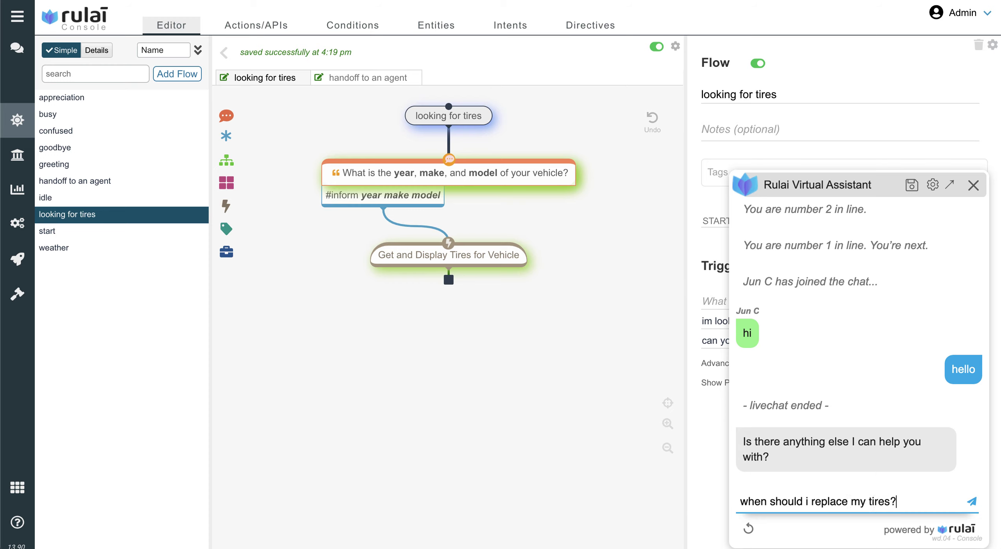
key("Return")
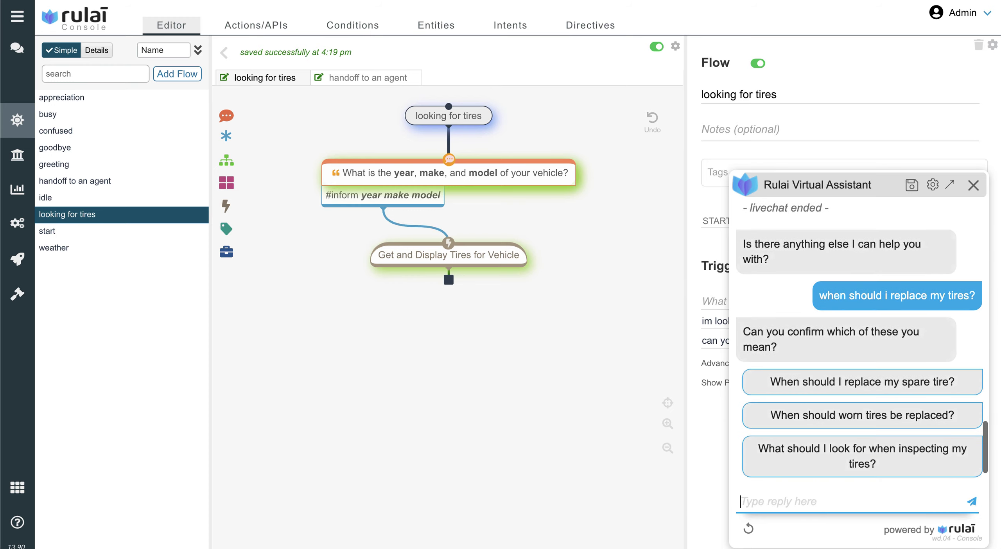